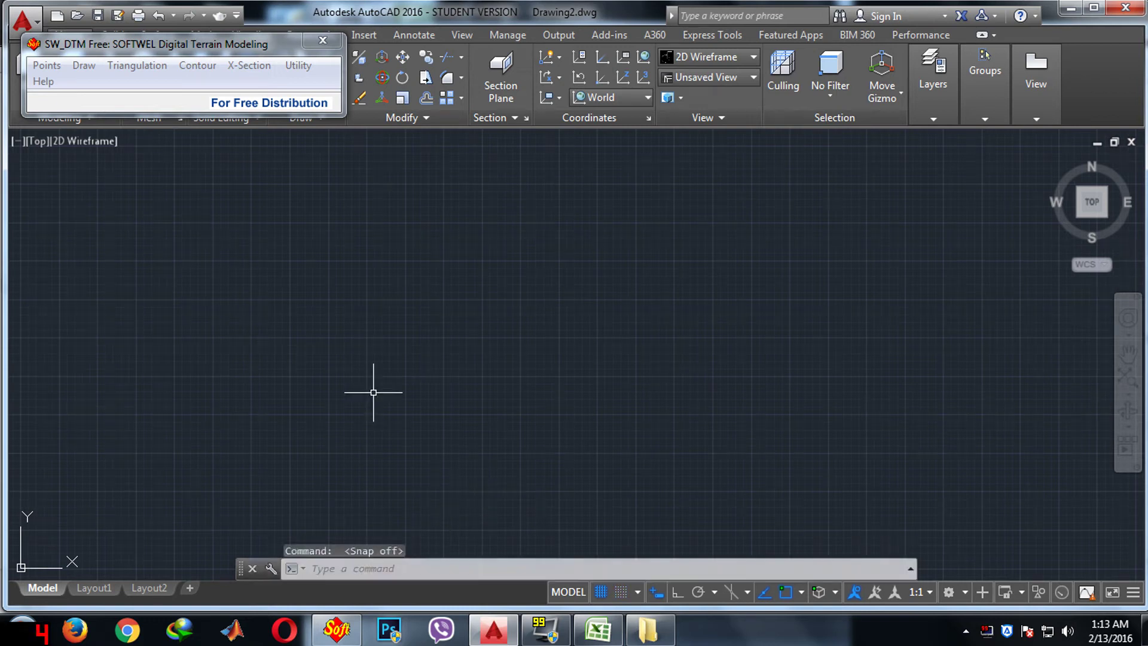
Switch to the B2 workbook in Excel and select all survey point data from A2 to E480, leaving out the header row
{"action": "mouse_move", "coordinate": [117, 44]}
{"action": "left_mouse_down"}
{"action": "mouse_move", "coordinate": [307, 170]}
{"action": "mouse_move", "coordinate": [217, 235]}
{"action": "left_mouse_up"}
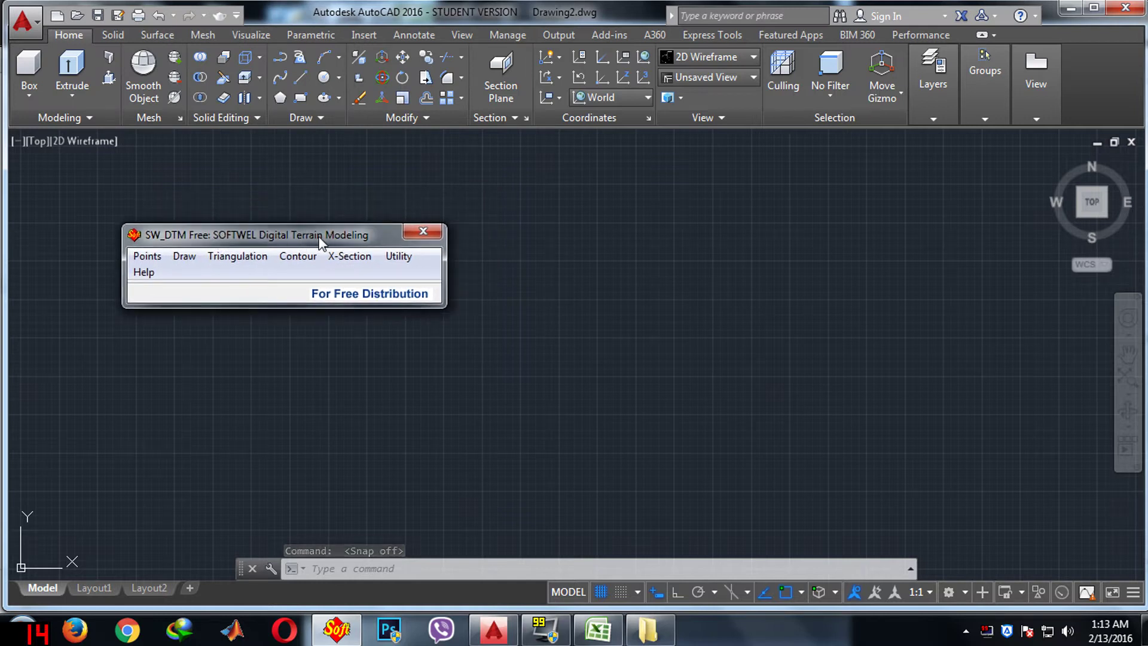
{"action": "left_click", "coordinate": [598, 629]}
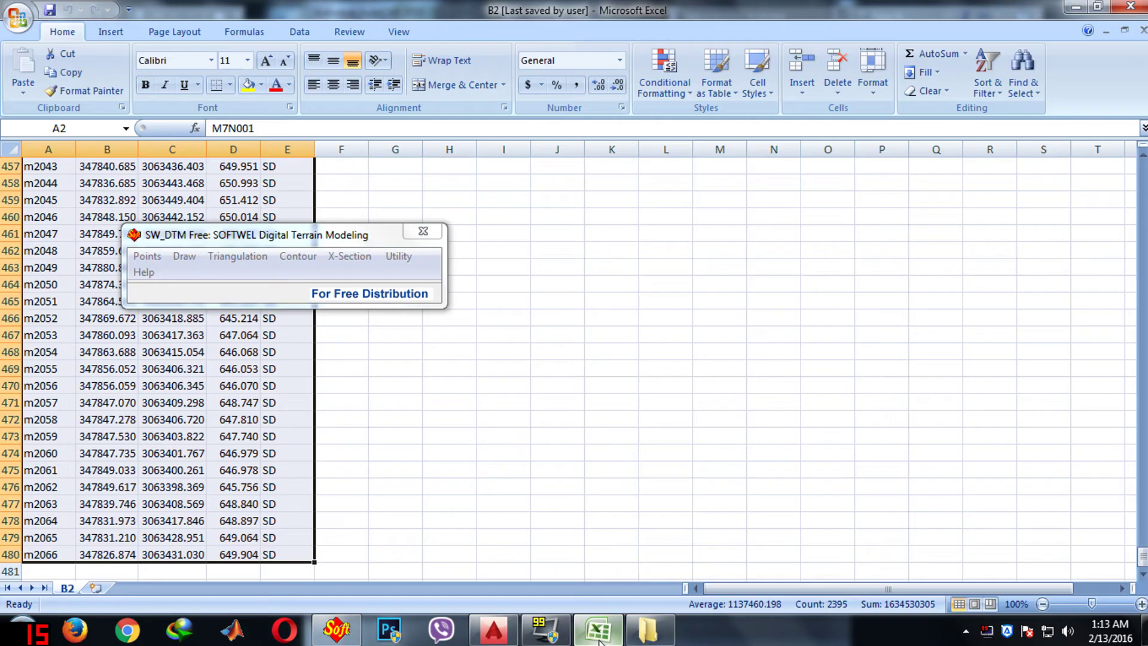
{"action": "left_click", "coordinate": [360, 401]}
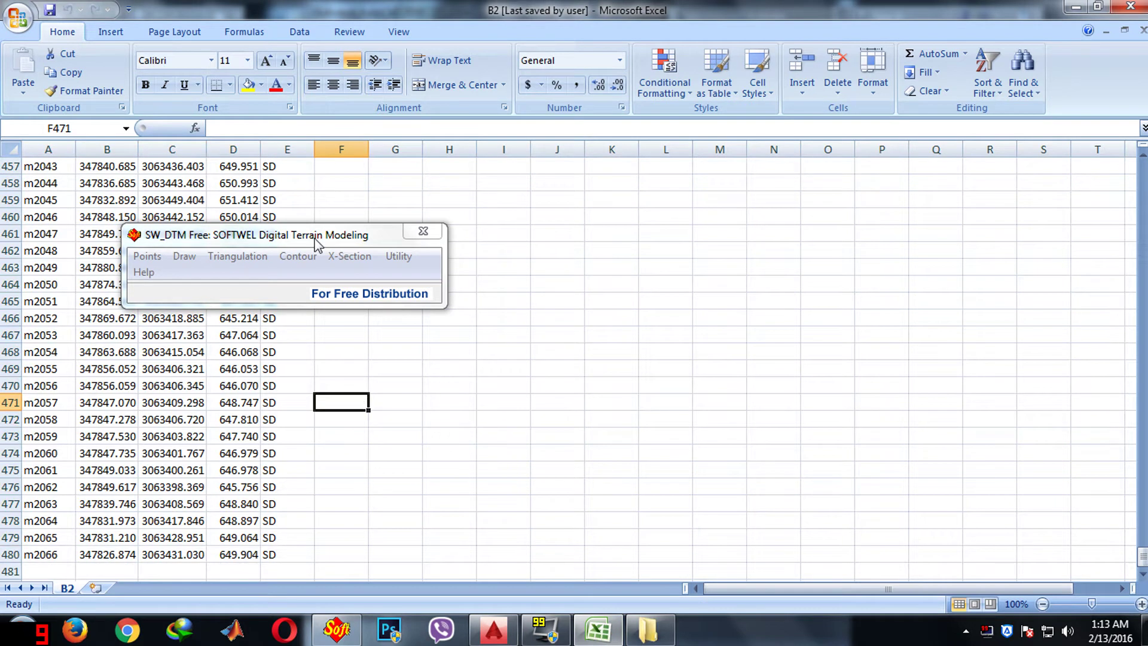
{"action": "left_click_drag", "start_coordinate": [390, 239], "coordinate": [804, 278]}
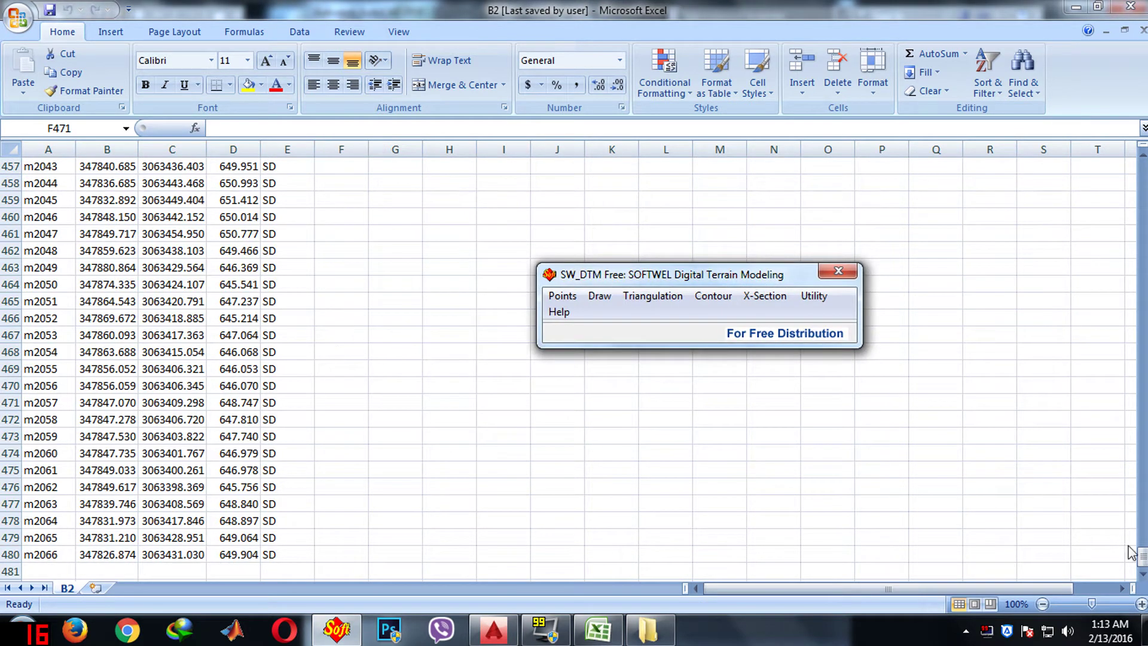
{"action": "left_click_drag", "start_coordinate": [1142, 555], "coordinate": [1142, 177]}
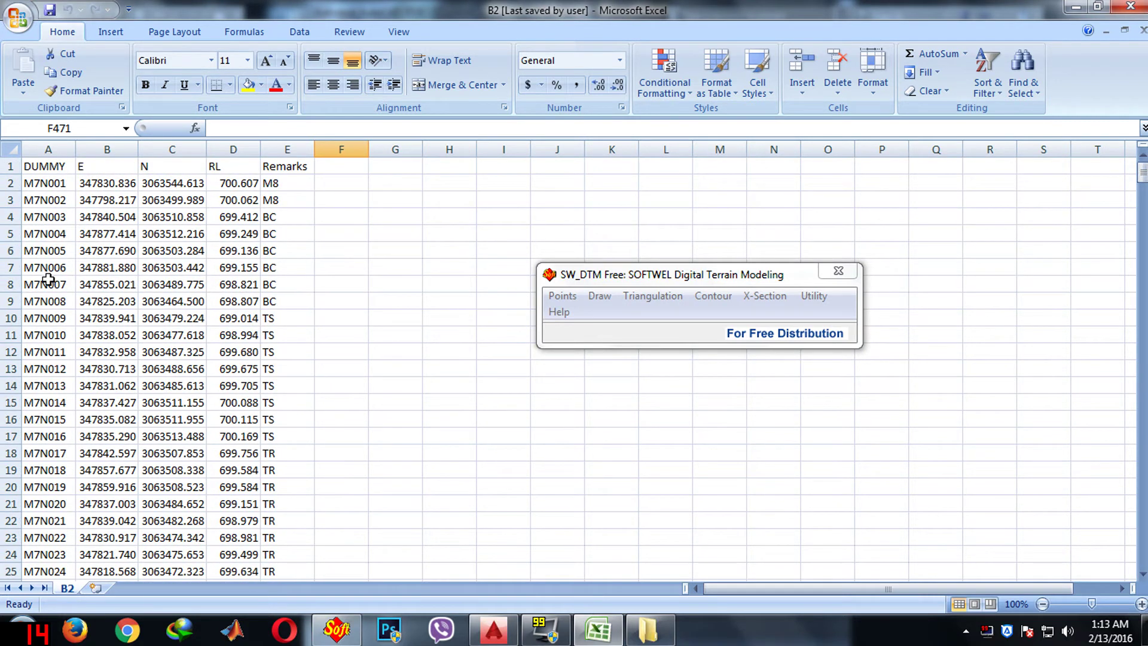
{"action": "left_click_drag", "start_coordinate": [29, 185], "coordinate": [280, 542]}
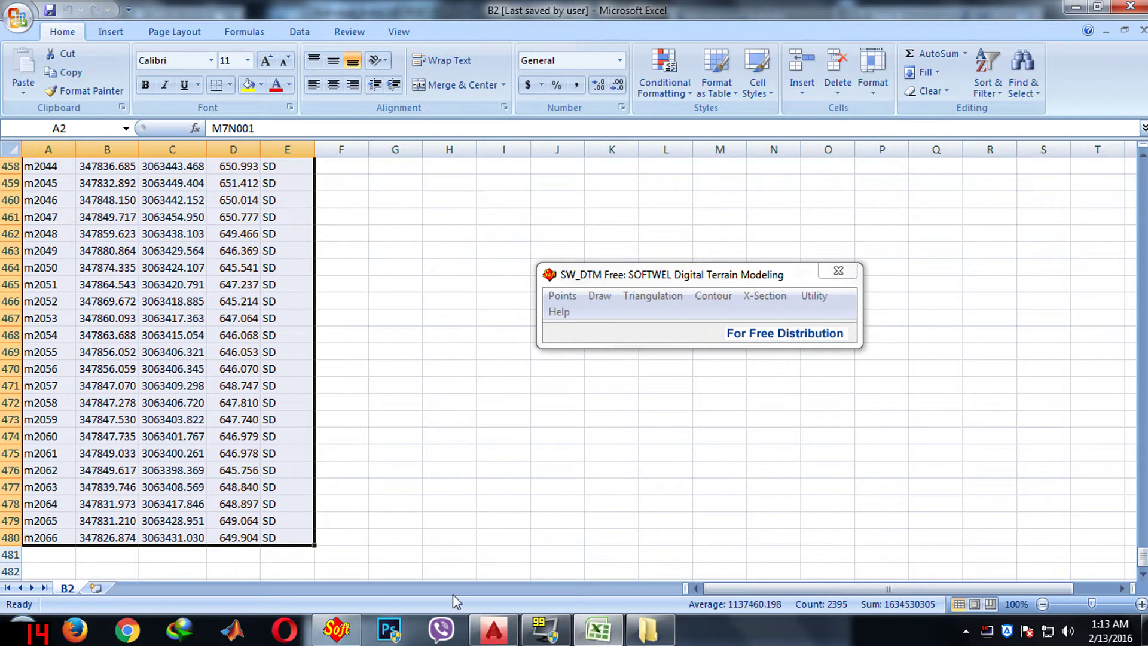
Switch to AutoCAD and import the selected Excel points through SW_DTM with a point label scale of 1
{"action": "left_click", "coordinate": [494, 629]}
{"action": "left_click_drag", "start_coordinate": [633, 278], "coordinate": [137, 202]}
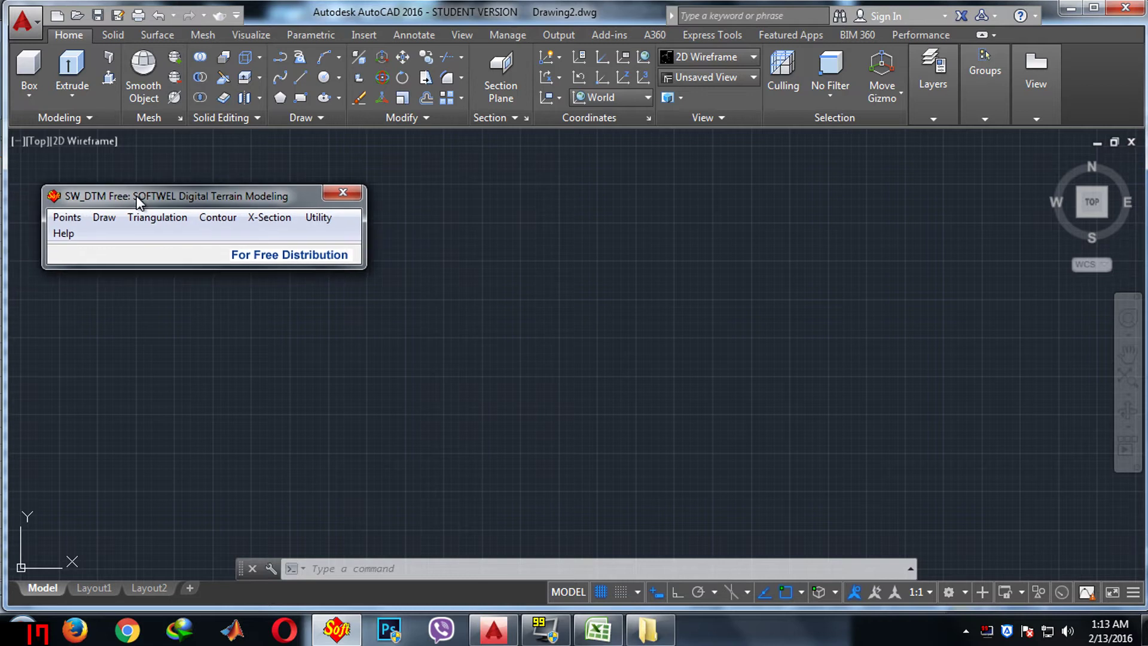
{"action": "left_click", "coordinate": [75, 219]}
{"action": "left_click", "coordinate": [150, 267]}
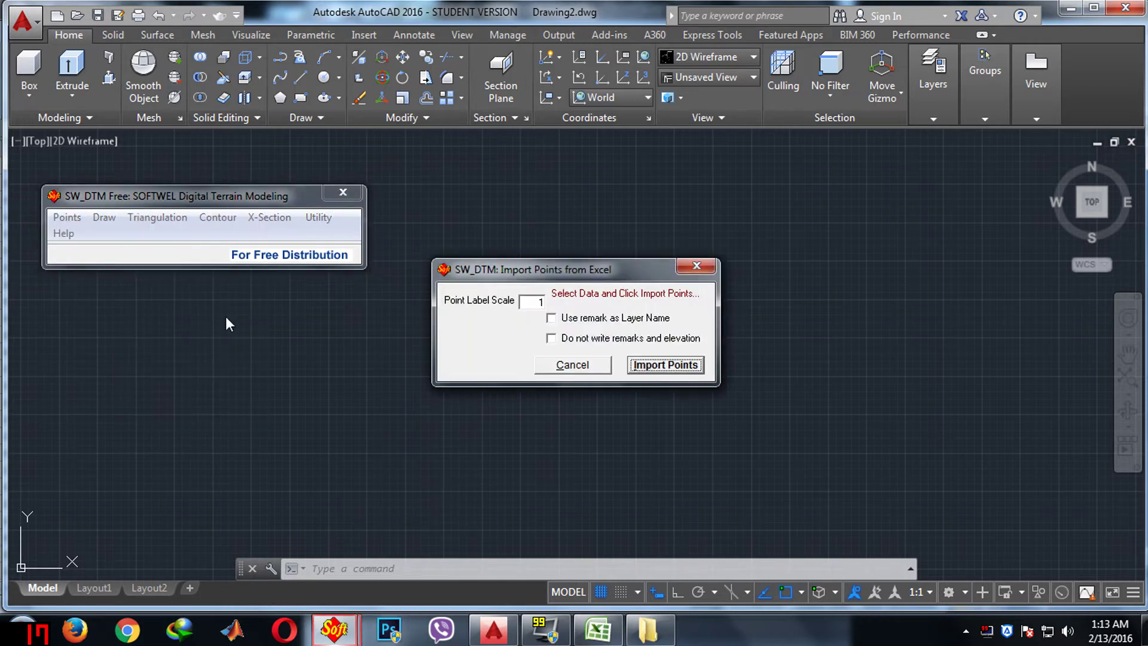
{"action": "left_click", "coordinate": [677, 376]}
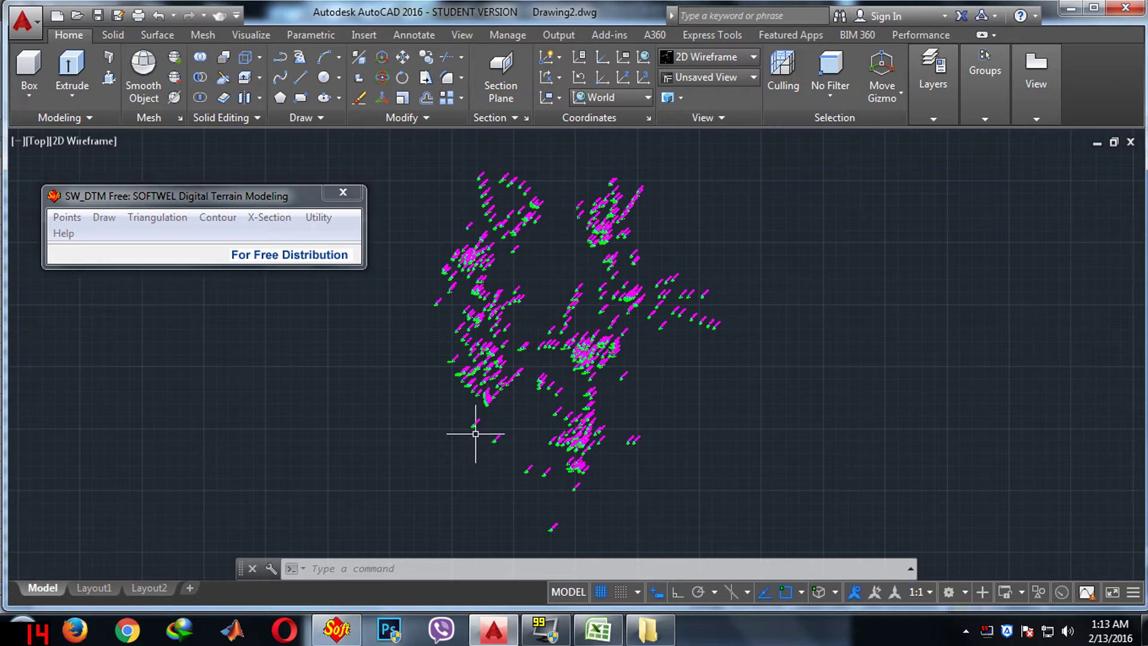
Check the imported point labels, and process all points and features layerwise with every feature and point layer selected
{"action": "scroll", "coordinate": [440, 313], "scroll_direction": "up", "scroll_amount": 10}
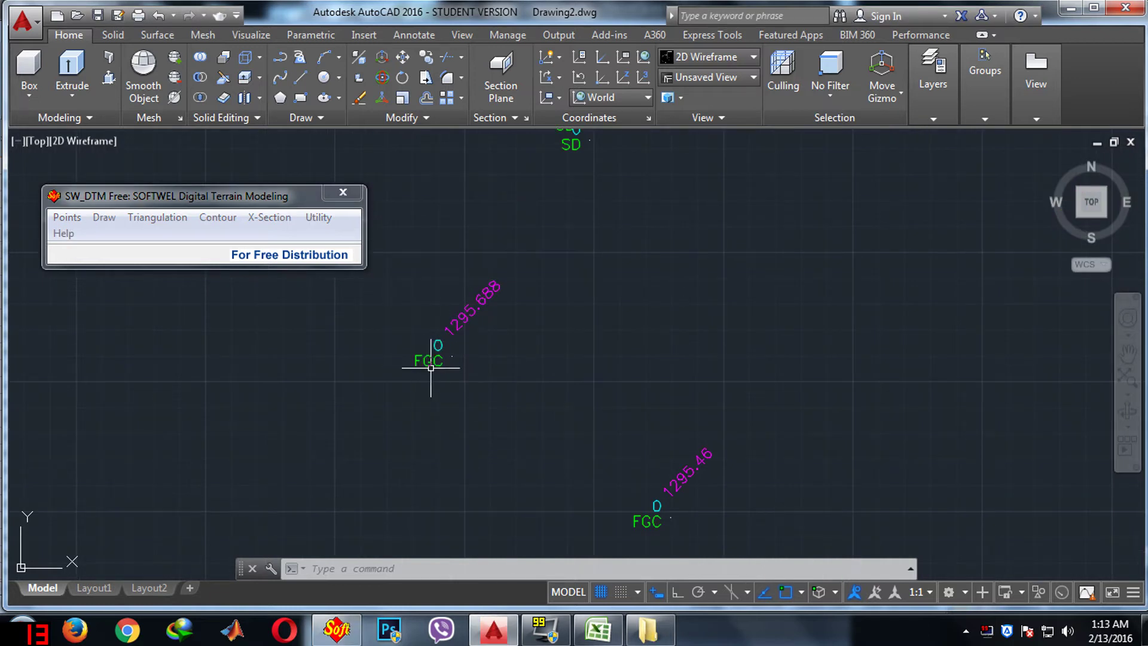
{"action": "scroll", "coordinate": [443, 356], "scroll_direction": "up", "scroll_amount": 3}
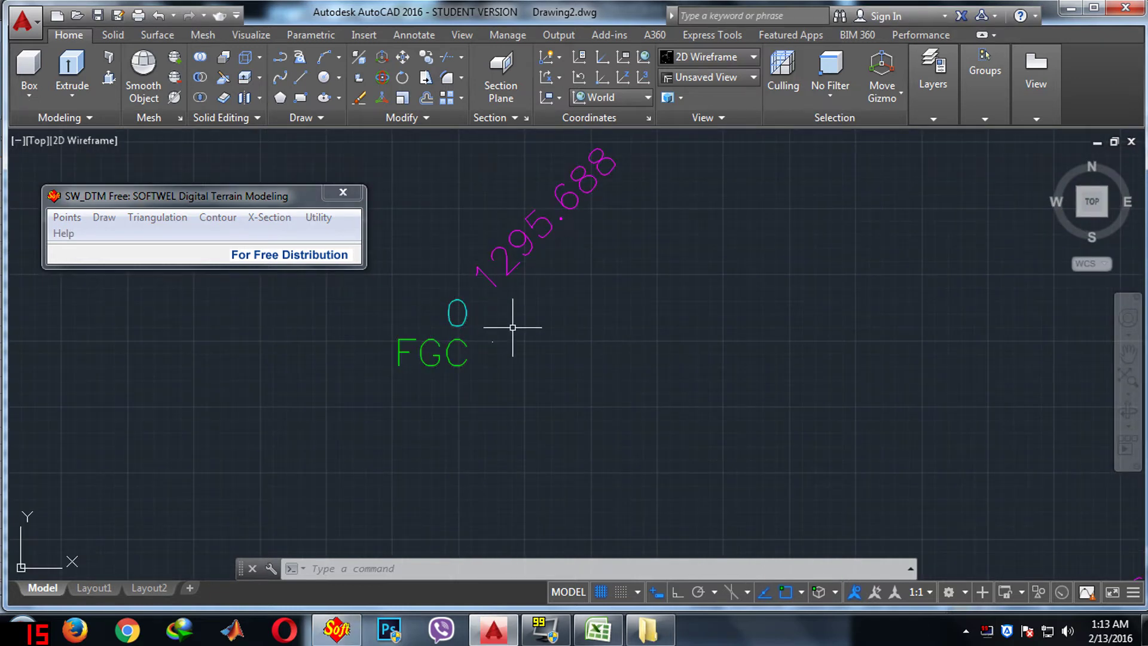
{"action": "scroll", "coordinate": [559, 374], "scroll_direction": "down", "scroll_amount": 5}
{"action": "scroll", "coordinate": [560, 374], "scroll_direction": "down", "scroll_amount": 10}
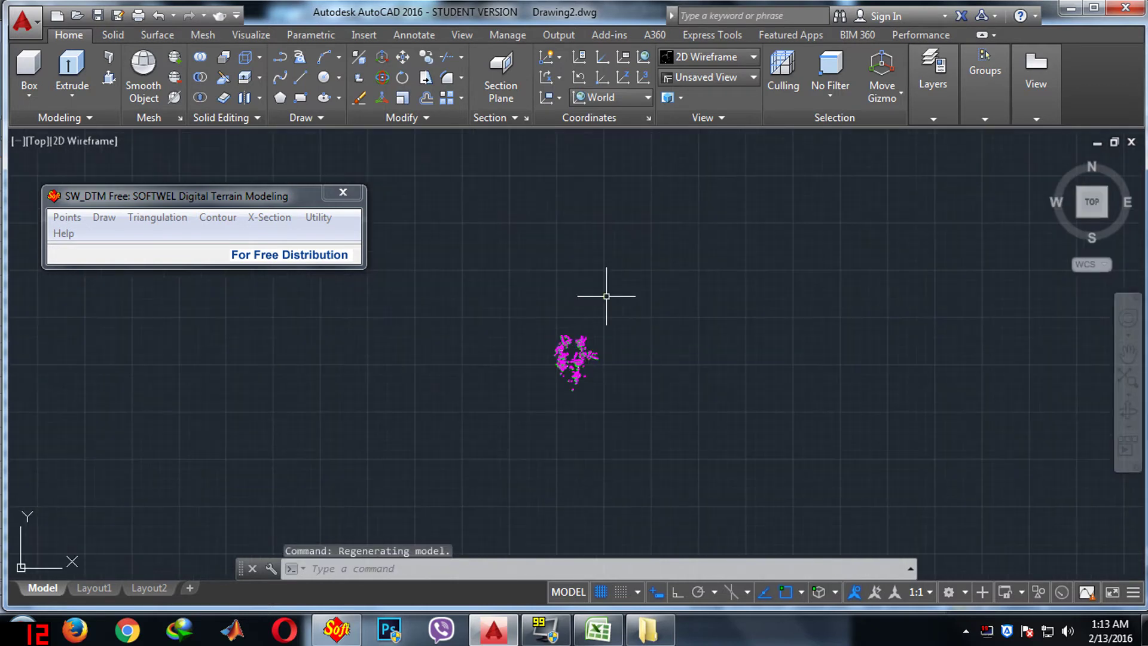
{"action": "scroll", "coordinate": [520, 478], "scroll_direction": "up", "scroll_amount": 6}
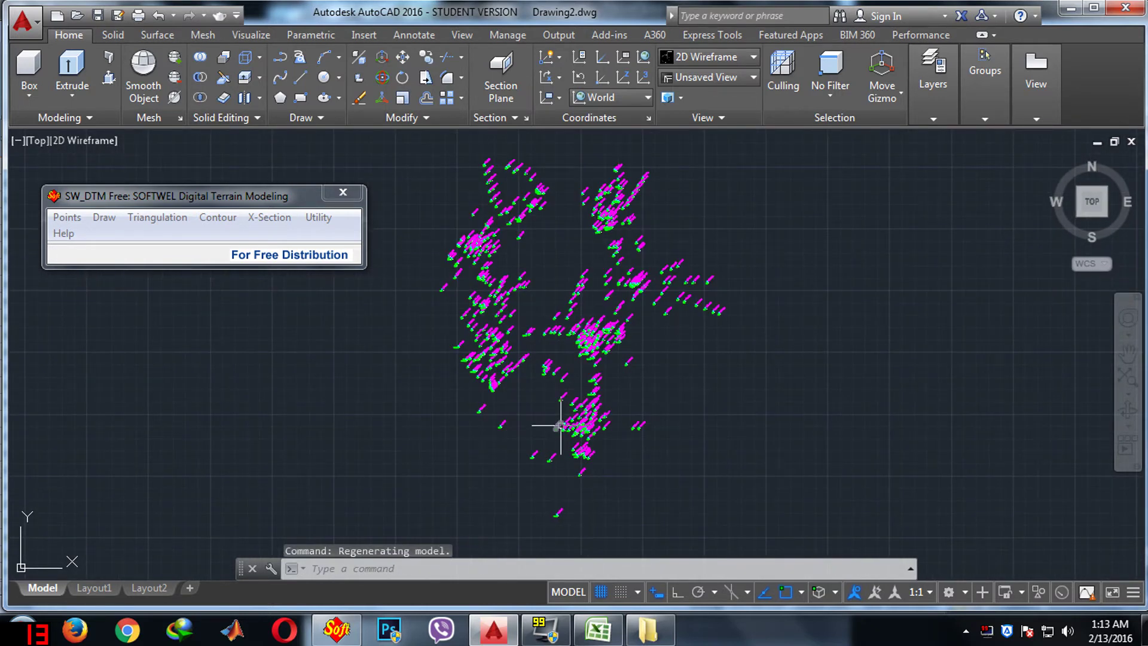
{"action": "scroll", "coordinate": [558, 423], "scroll_direction": "down", "scroll_amount": 2}
{"action": "left_click", "coordinate": [67, 217]}
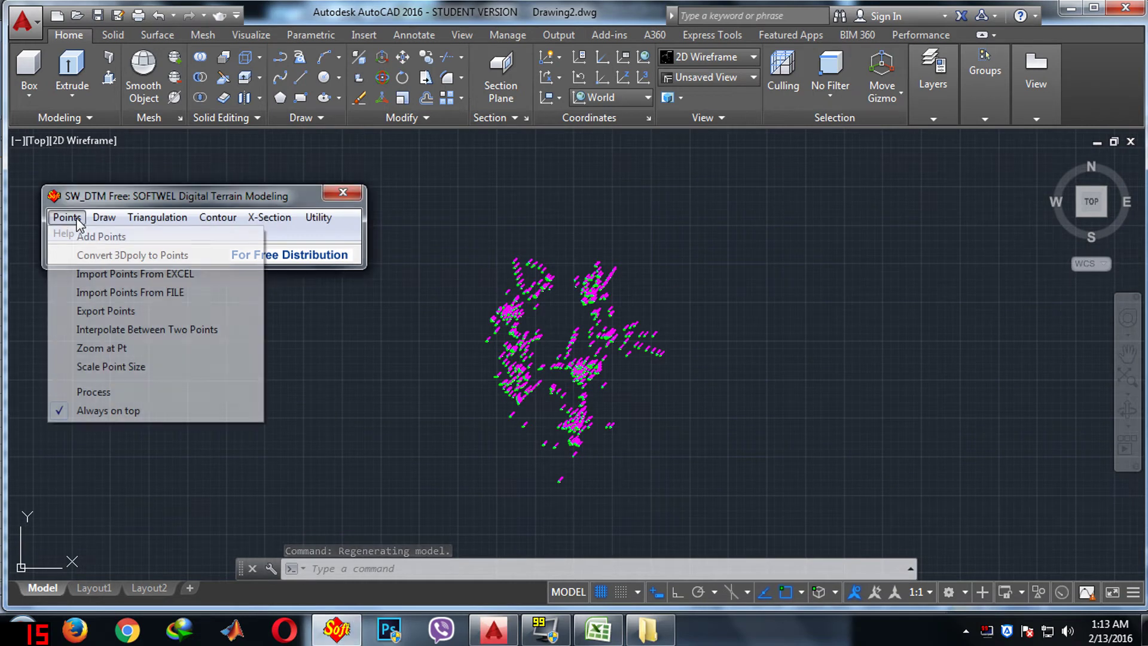
{"action": "left_click", "coordinate": [103, 393]}
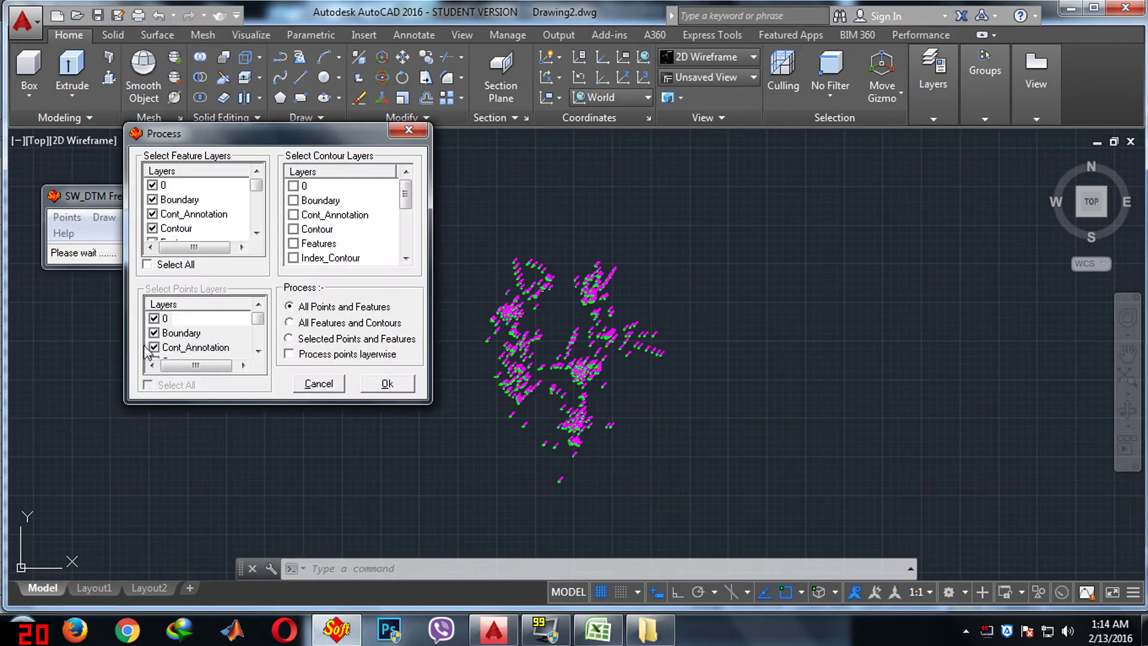
{"action": "left_click", "coordinate": [155, 266]}
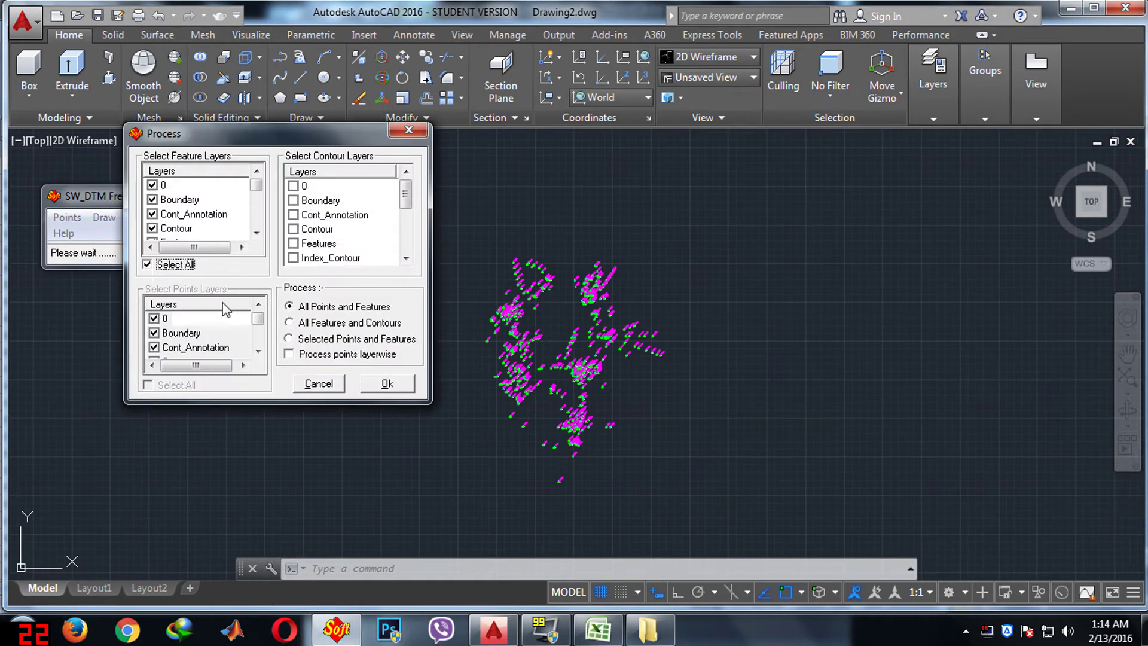
{"action": "left_click", "coordinate": [288, 355]}
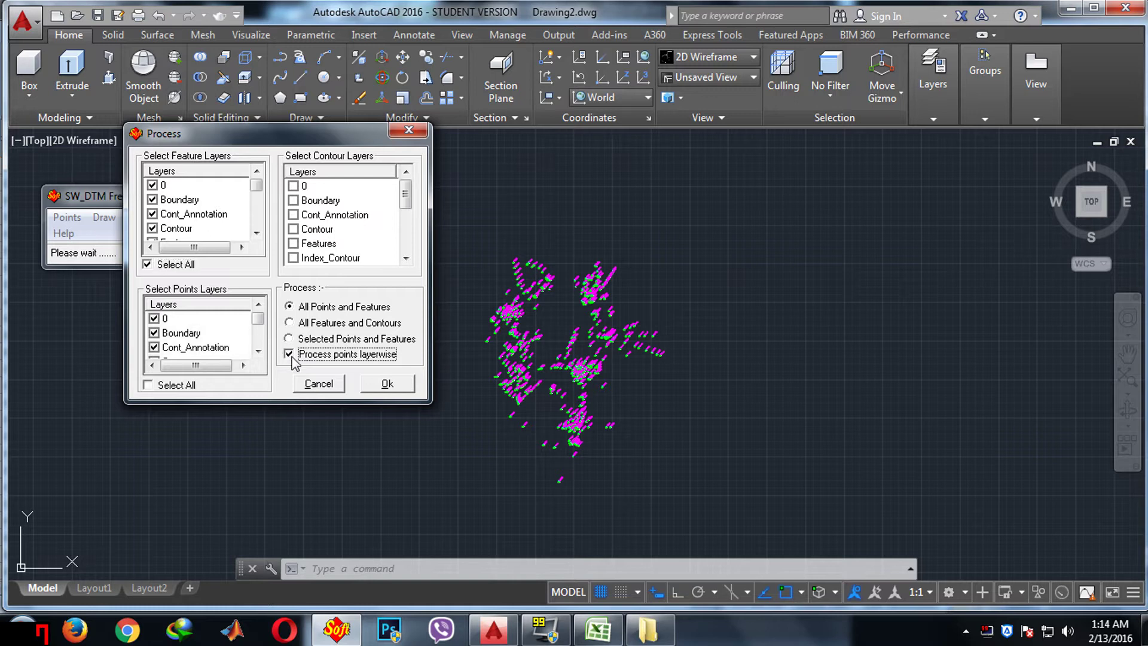
{"action": "left_click", "coordinate": [148, 386]}
{"action": "left_click", "coordinate": [386, 390]}
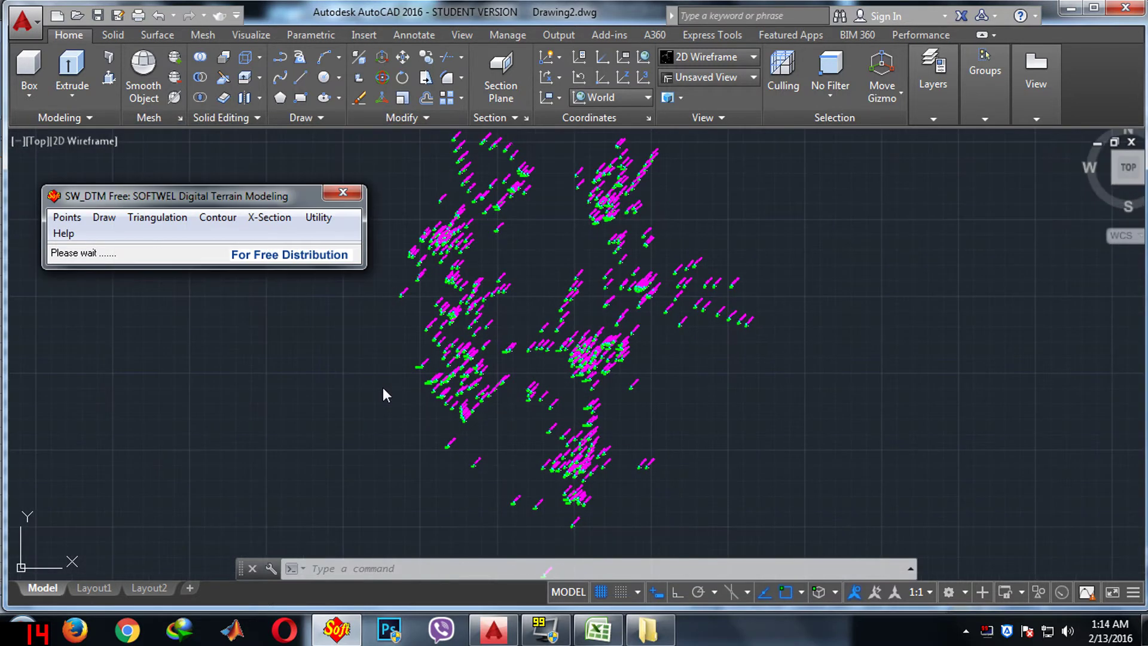
Add a boundary as a 3D polyline enclosing all the imported survey points
{"action": "left_click", "coordinate": [104, 217]}
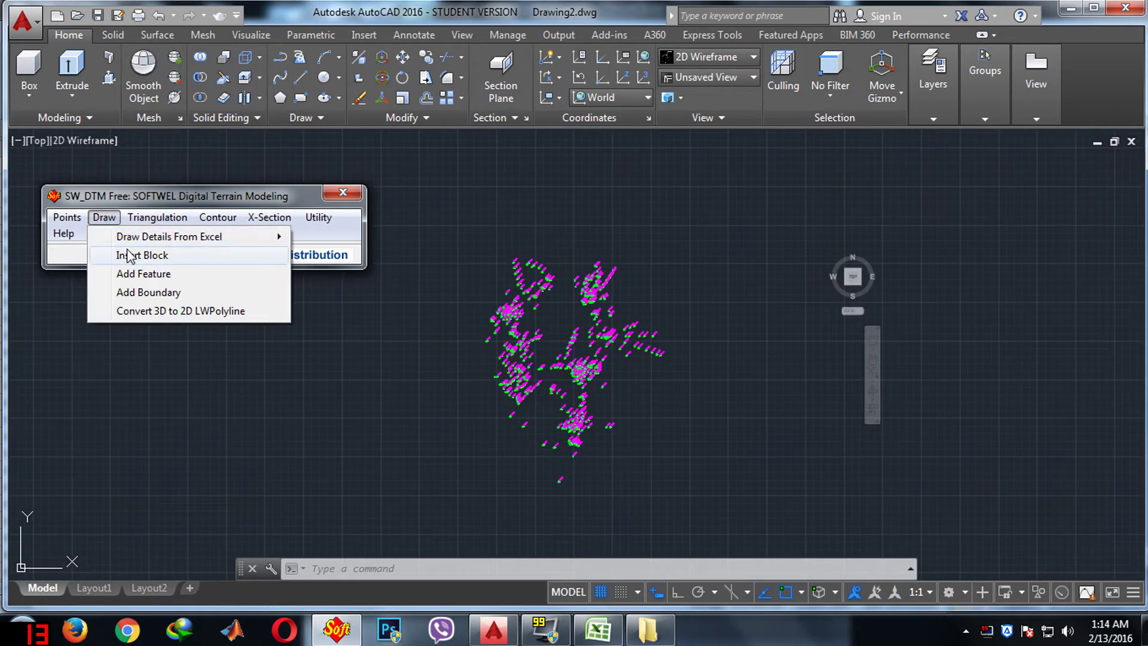
{"action": "left_click", "coordinate": [142, 293]}
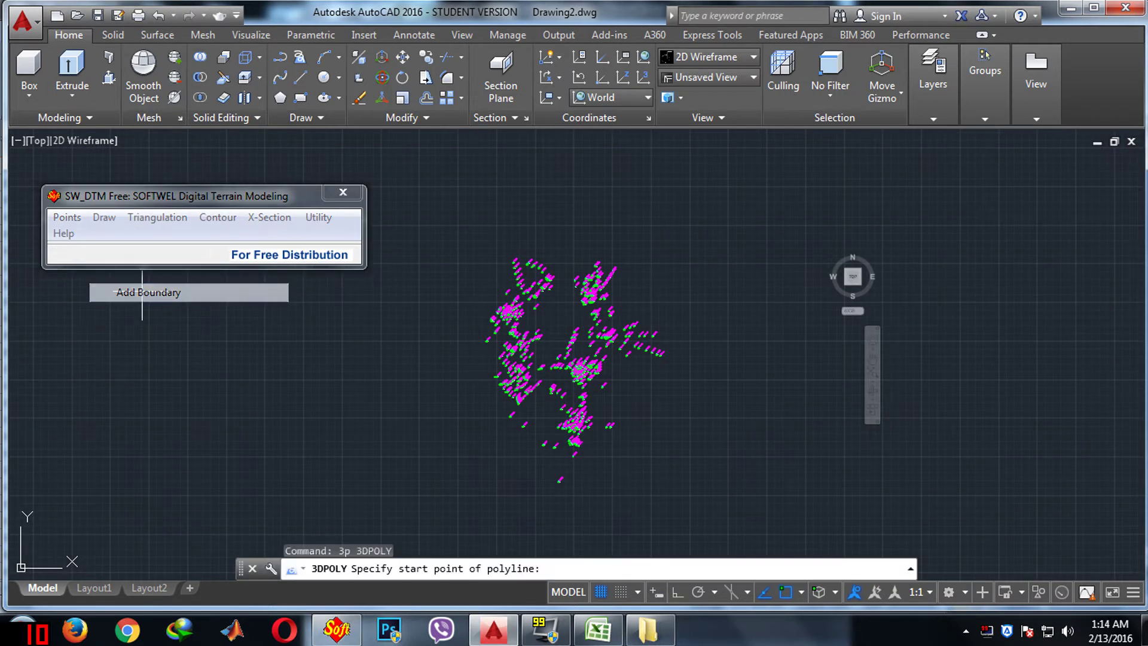
{"action": "left_click", "coordinate": [456, 341]}
{"action": "left_click", "coordinate": [513, 485]}
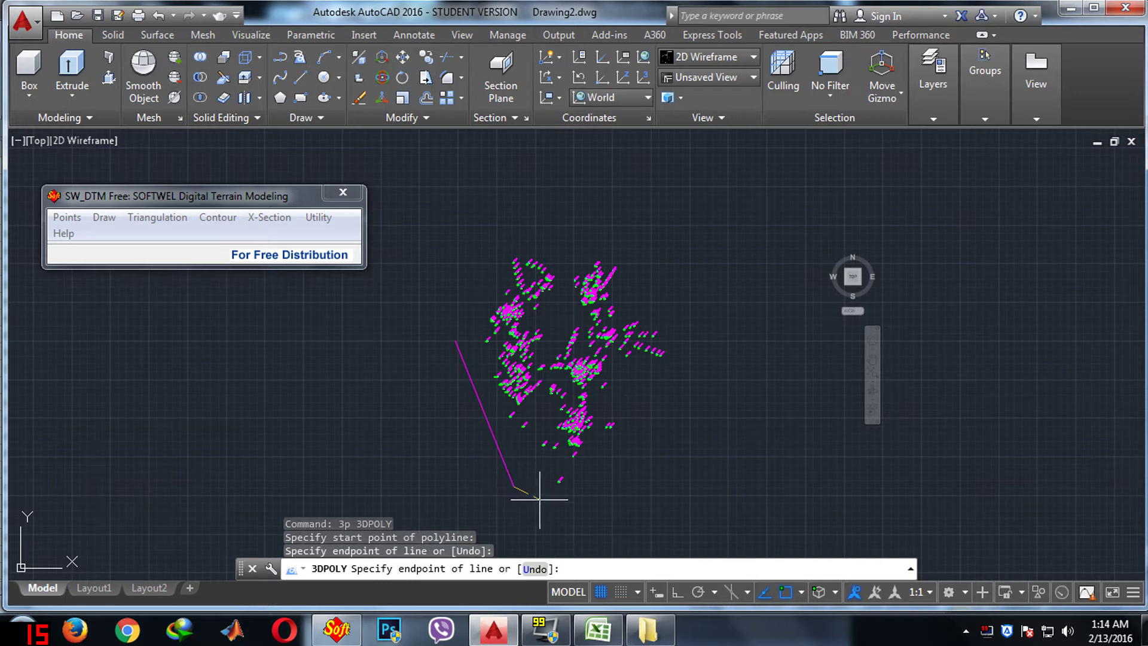
{"action": "left_click", "coordinate": [629, 504]}
{"action": "left_click", "coordinate": [689, 382]}
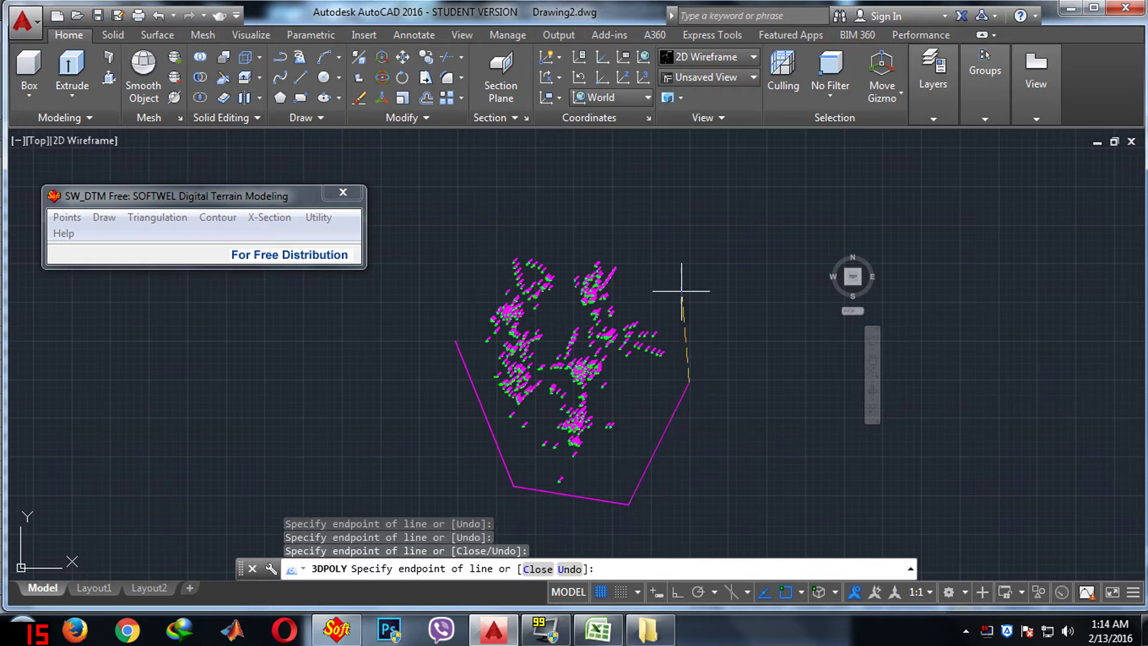
{"action": "left_click", "coordinate": [647, 227]}
{"action": "left_click", "coordinate": [484, 227]}
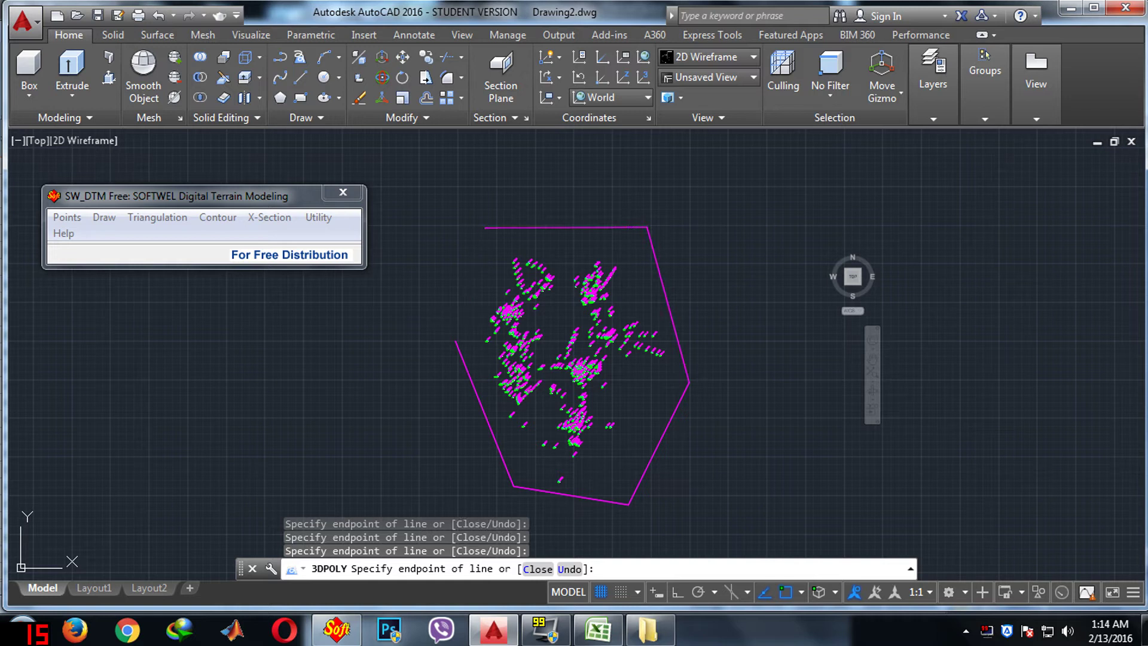
{"action": "left_click", "coordinate": [461, 425]}
{"action": "key", "text": "Return"}
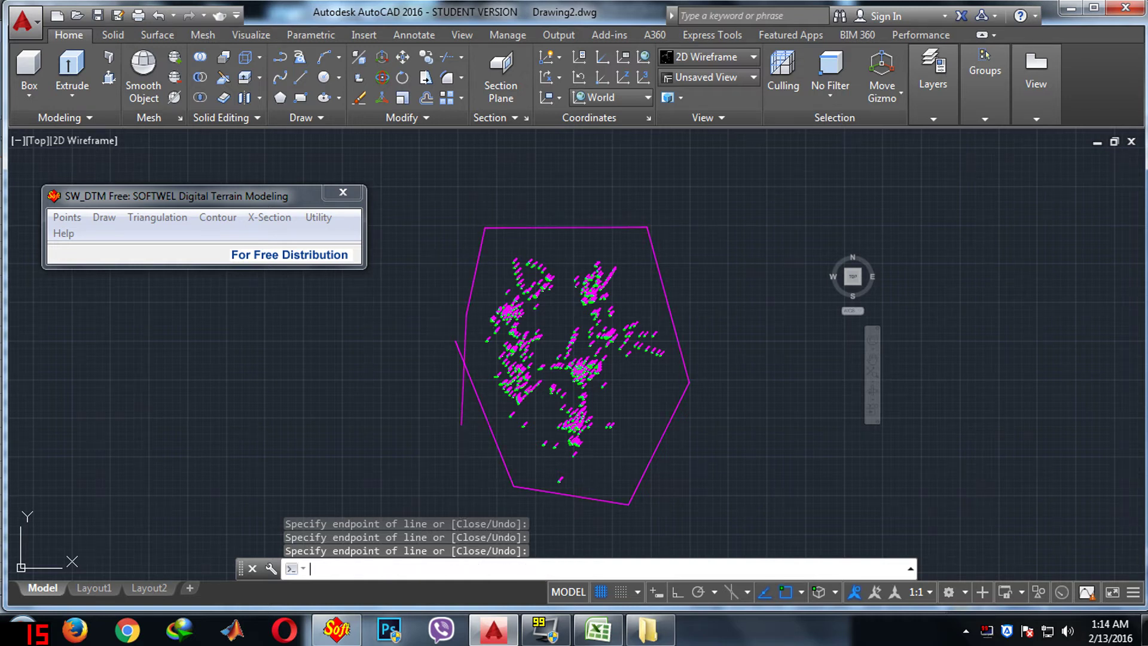
Process all points and features layerwise again with the boundary drawn, selecting all feature and point layers
{"action": "left_click", "coordinate": [66, 218]}
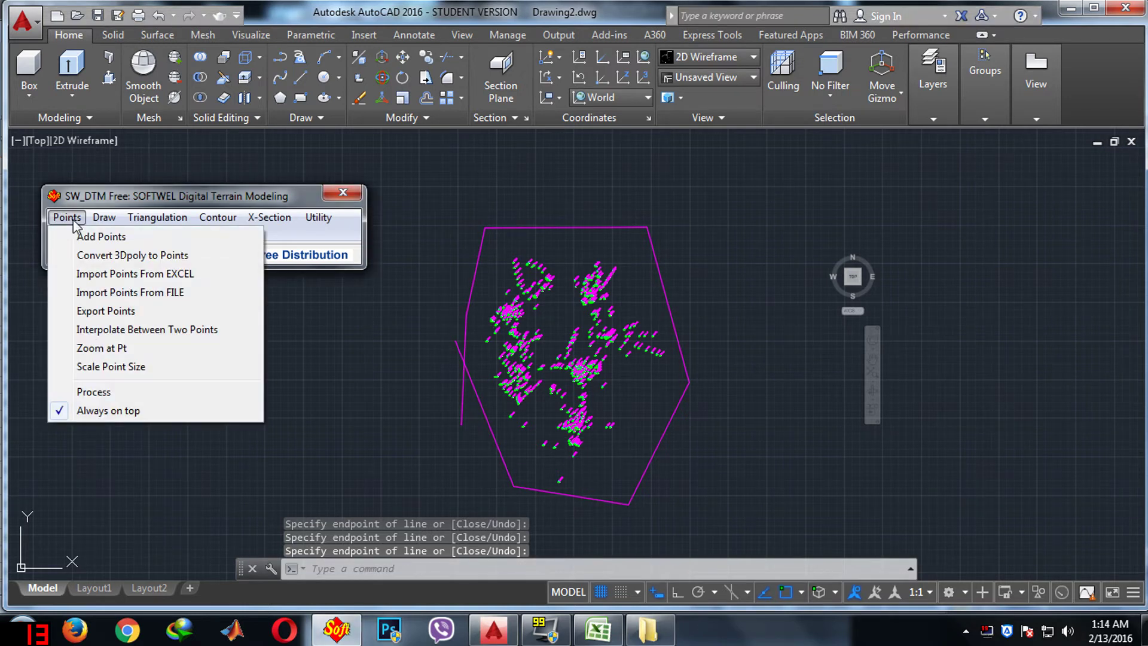
{"action": "left_click", "coordinate": [106, 392]}
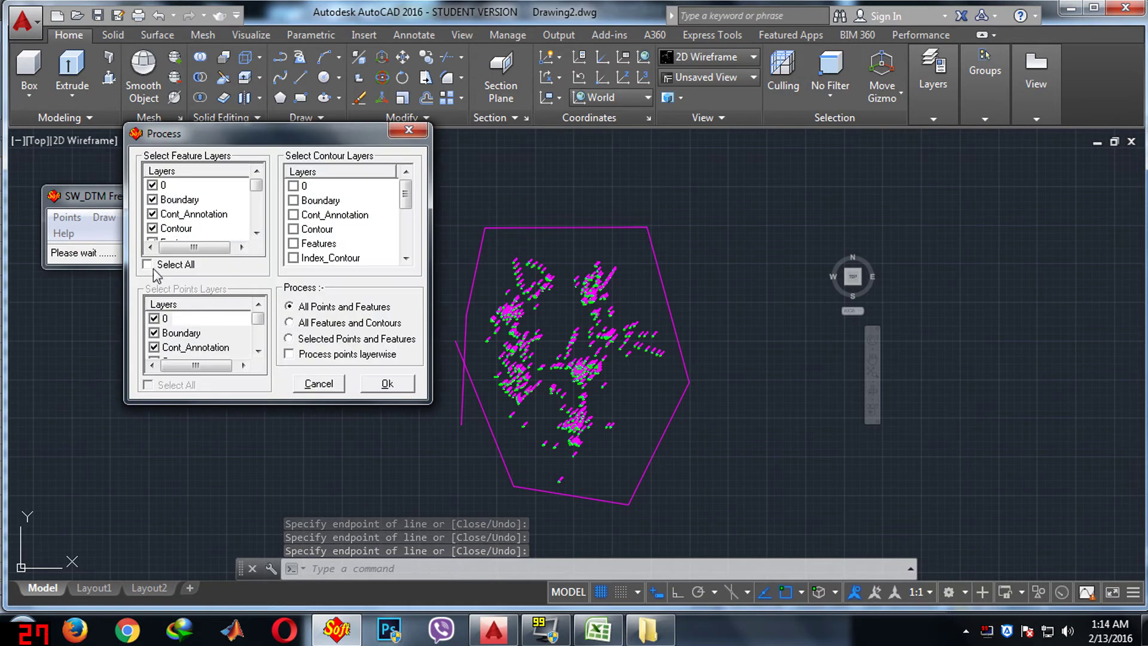
{"action": "left_click", "coordinate": [147, 264]}
{"action": "left_click", "coordinate": [288, 354]}
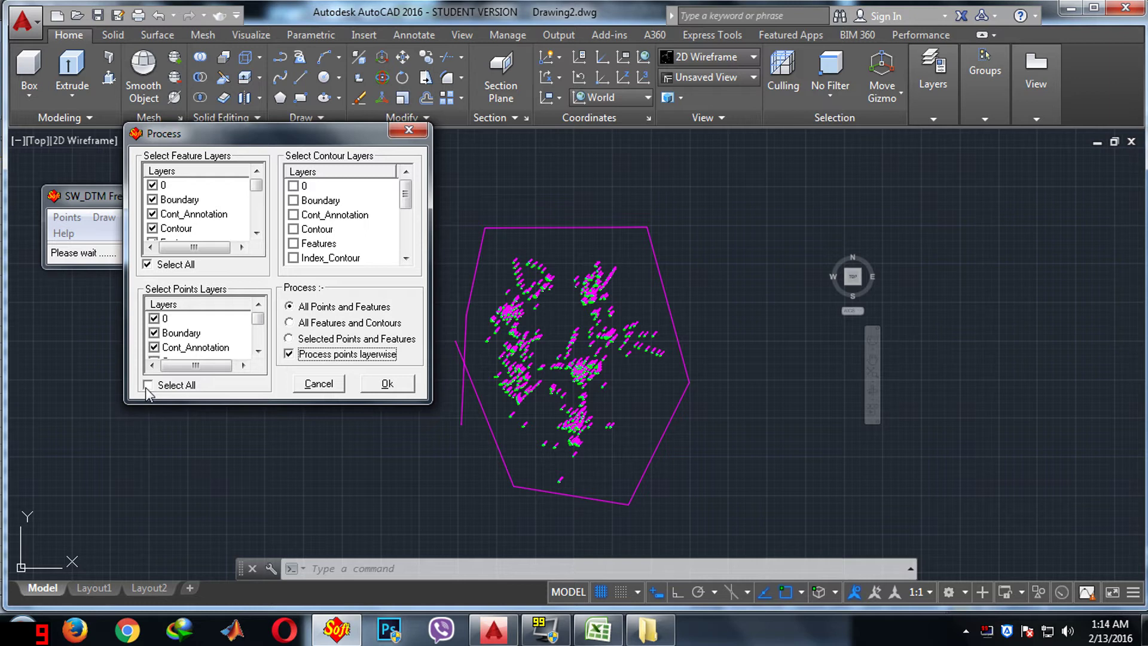
{"action": "left_click", "coordinate": [148, 384]}
{"action": "left_click", "coordinate": [379, 385]}
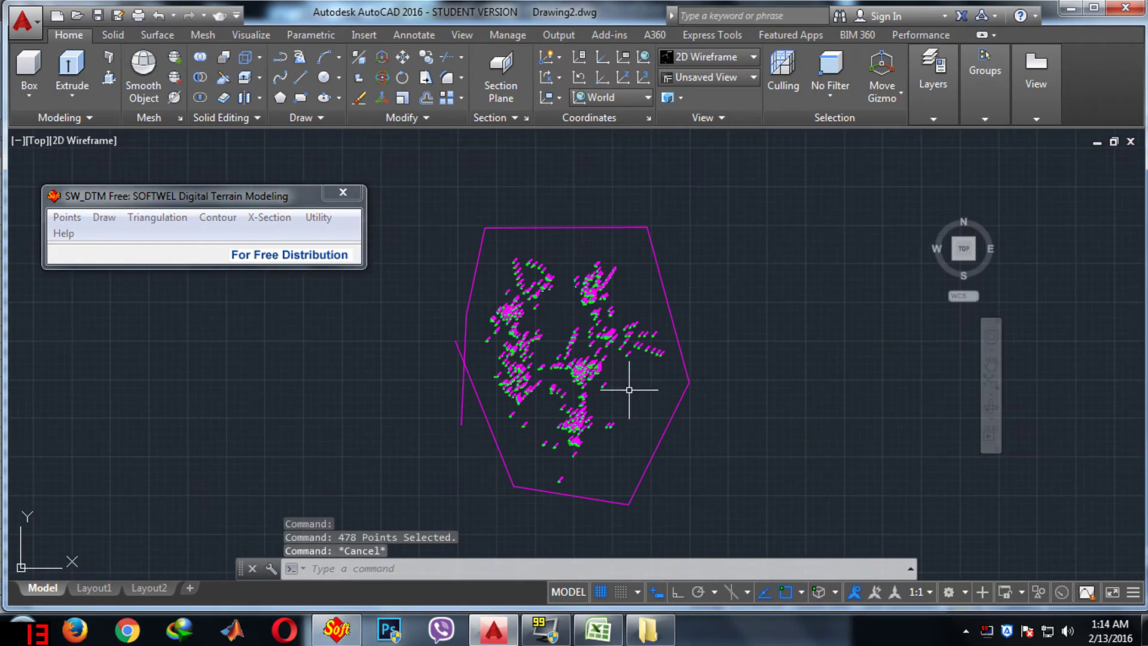
Remove duplicate points for the triangulation and run the raw triangulation with features included
{"action": "left_click", "coordinate": [167, 219]}
{"action": "left_click", "coordinate": [173, 236]}
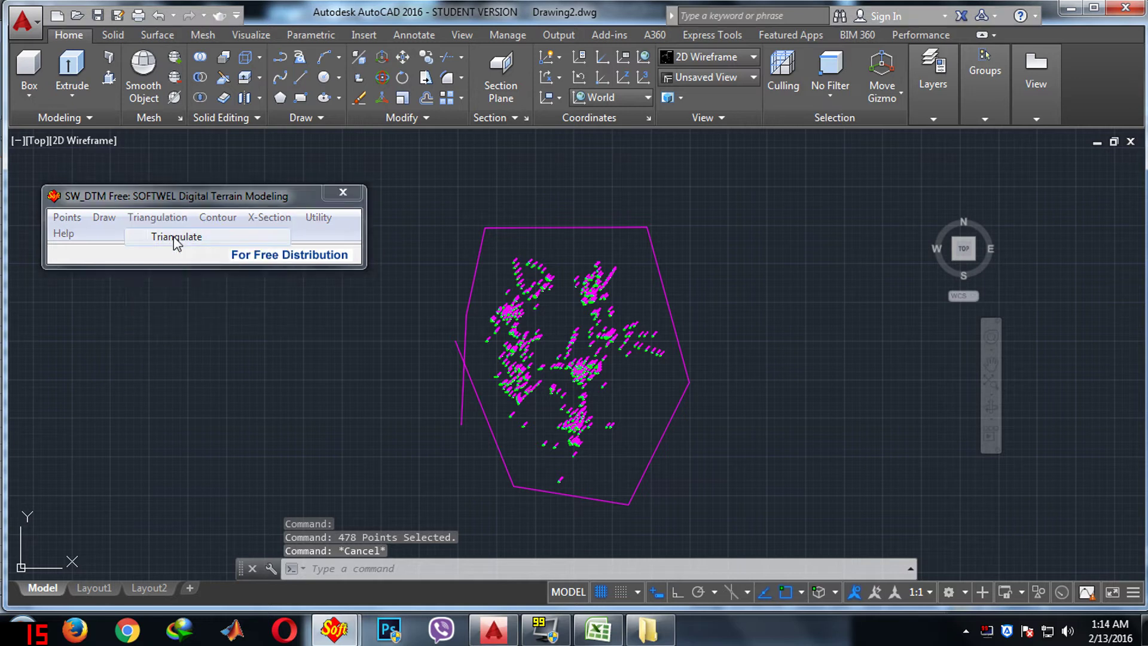
{"action": "left_click", "coordinate": [119, 282]}
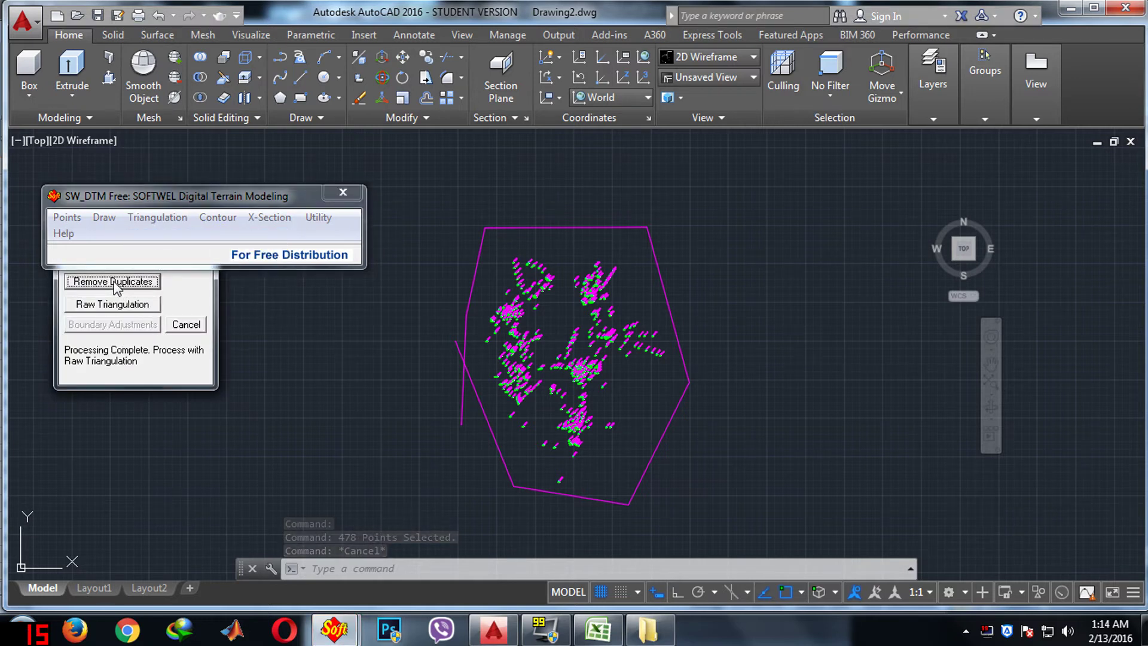
{"action": "left_click_drag", "start_coordinate": [170, 203], "coordinate": [237, 76]}
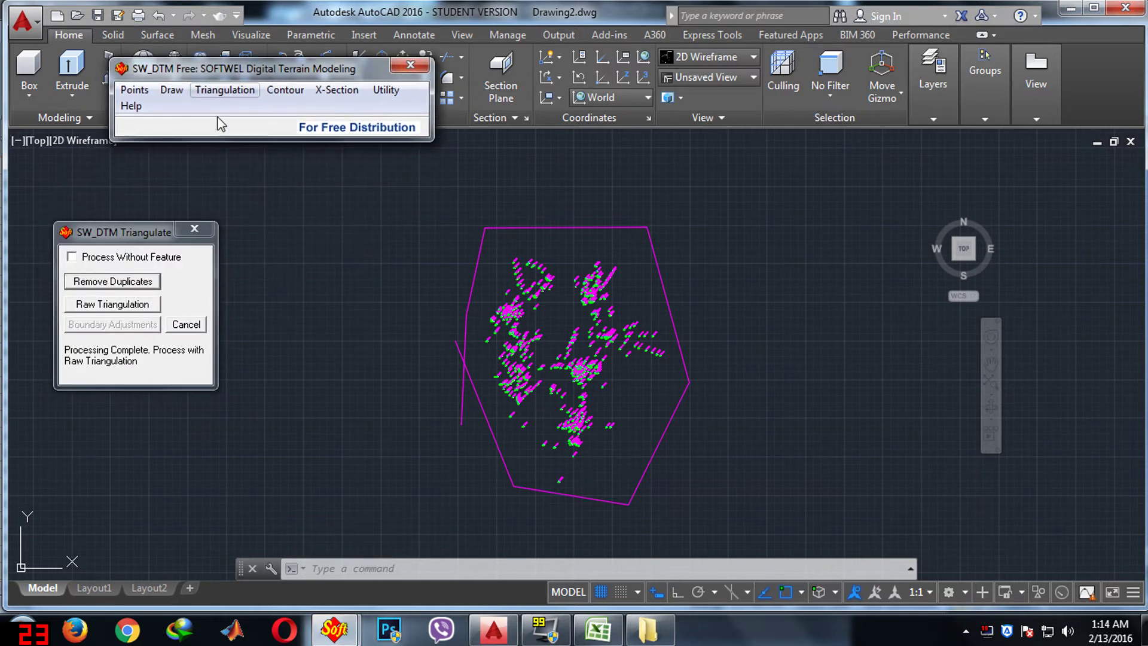
{"action": "left_click", "coordinate": [119, 305]}
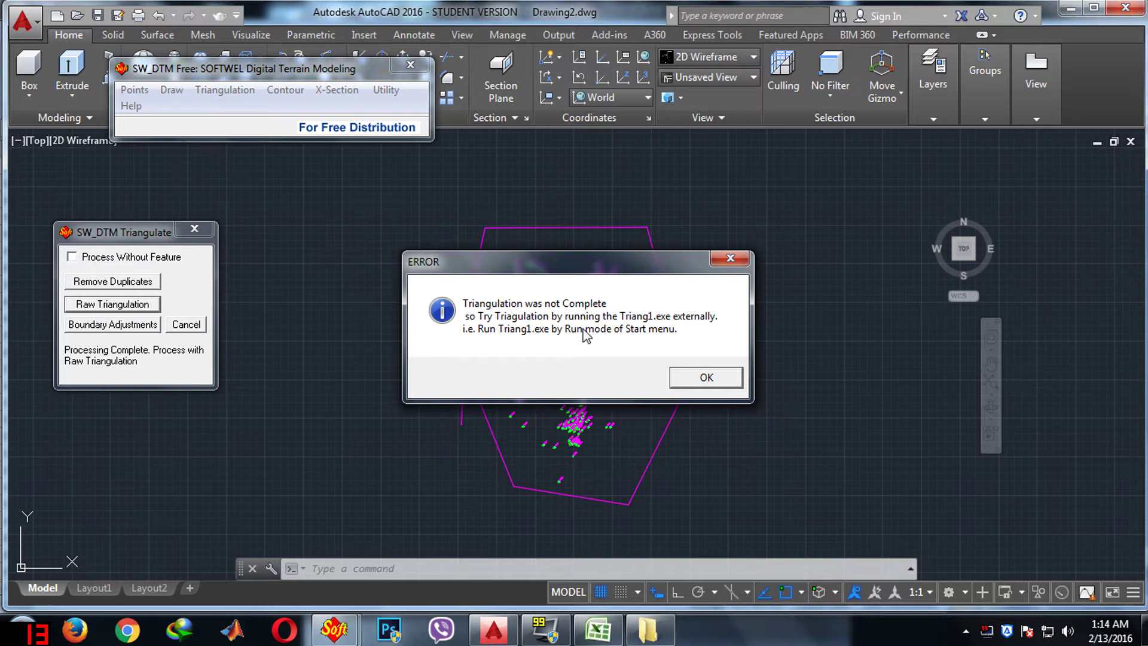
Switch to the SW_DTM_Free program folder in Windows Explorer and run the triang1 application externally to complete the triangulation
{"action": "left_click", "coordinate": [649, 629]}
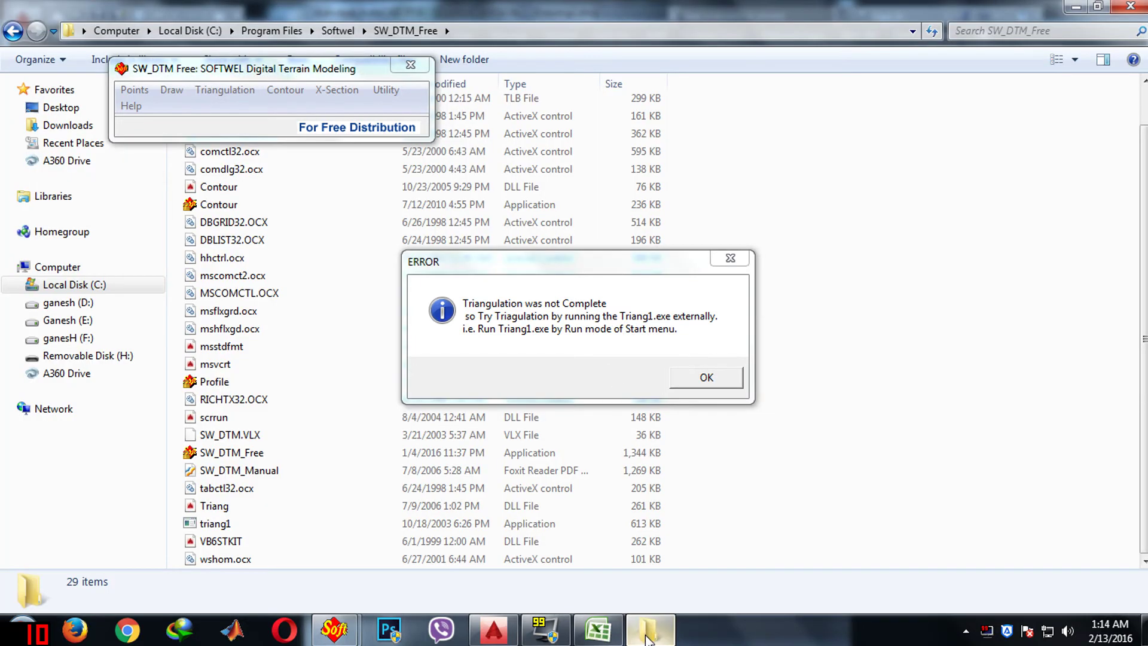
{"action": "left_click_drag", "start_coordinate": [481, 297], "coordinate": [834, 258]}
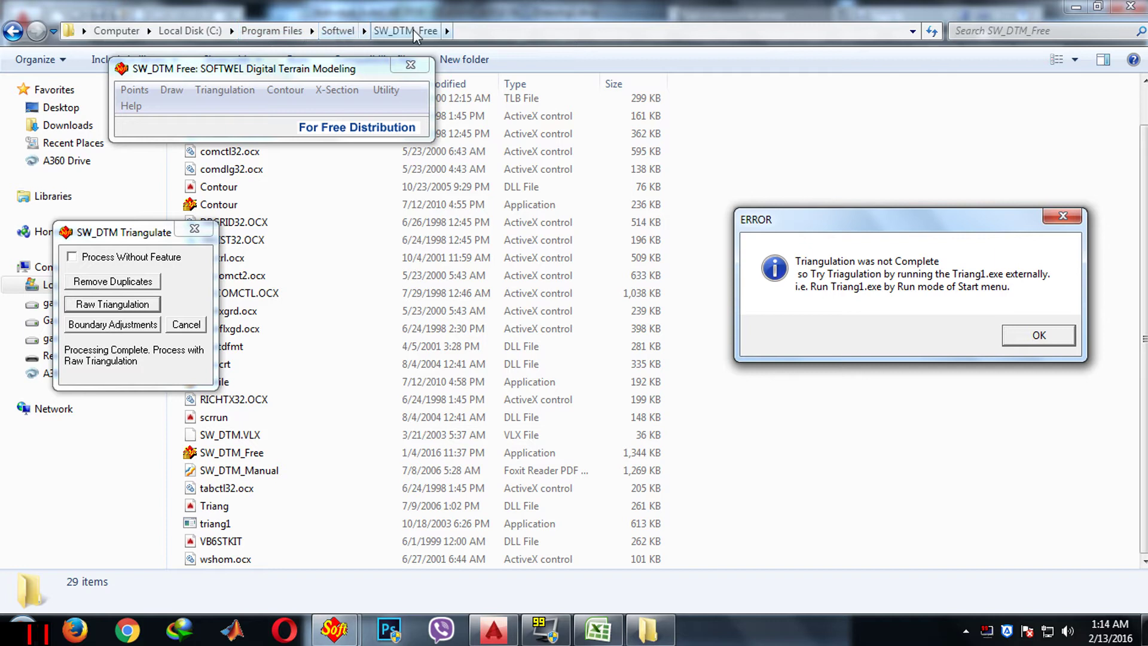
{"action": "left_click", "coordinate": [777, 472]}
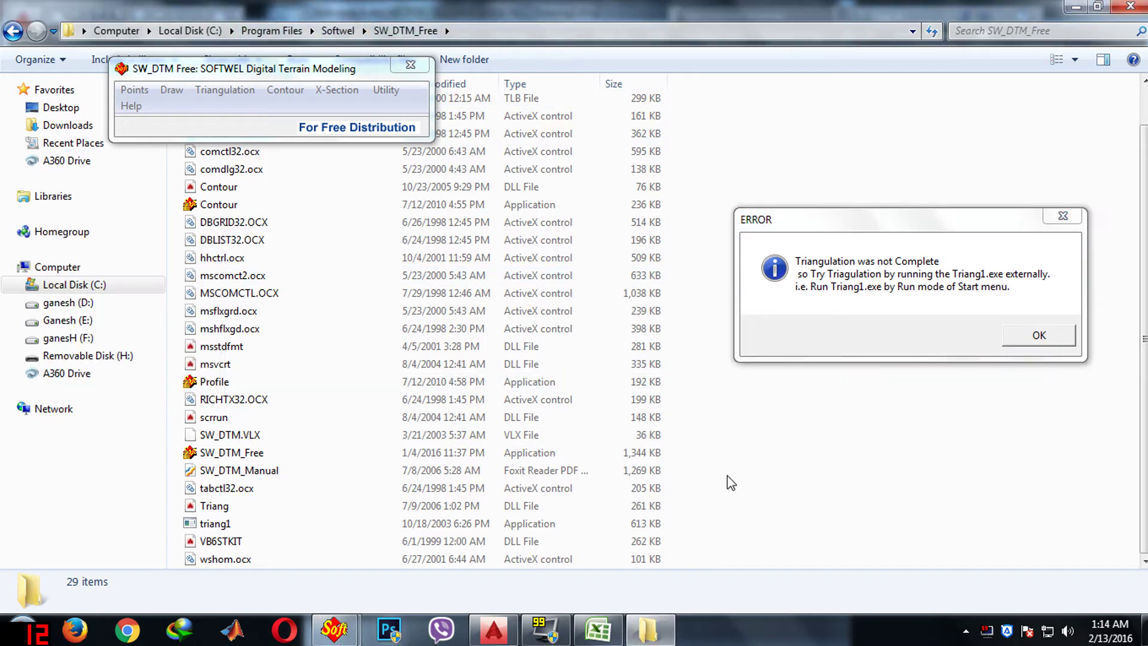
{"action": "double_click", "coordinate": [226, 524]}
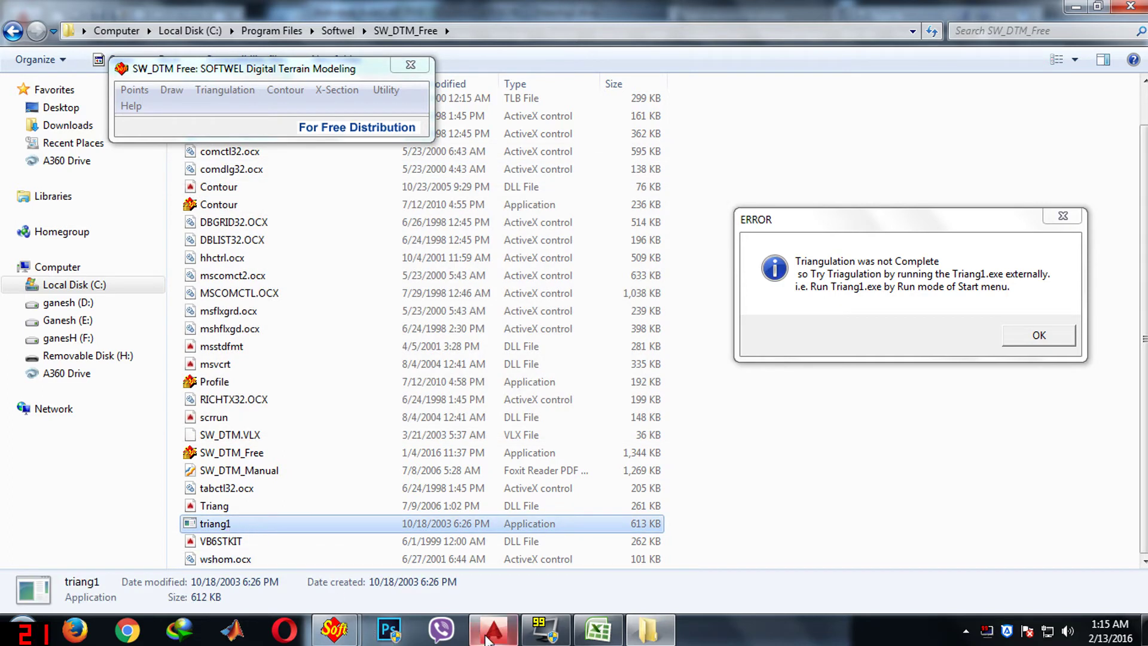
Switch back to AutoCAD, dismiss the triangulation error, and run the boundary adjustments for the triangulation
{"action": "left_click", "coordinate": [487, 640]}
{"action": "mouse_move", "coordinate": [334, 629]}
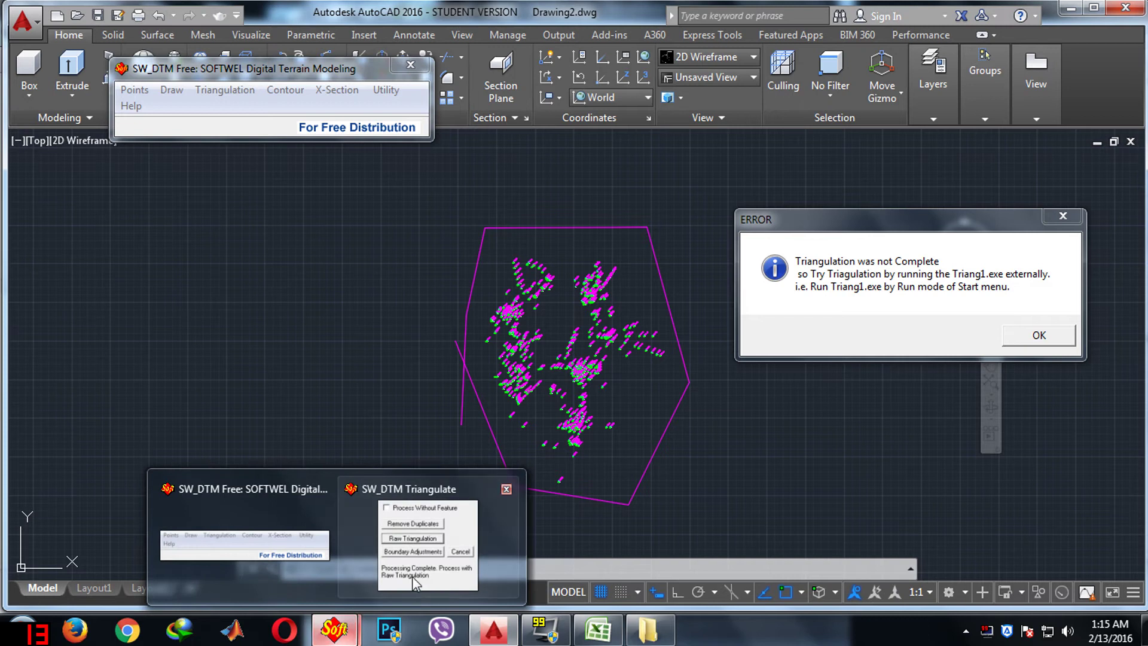
{"action": "left_click", "coordinate": [415, 583]}
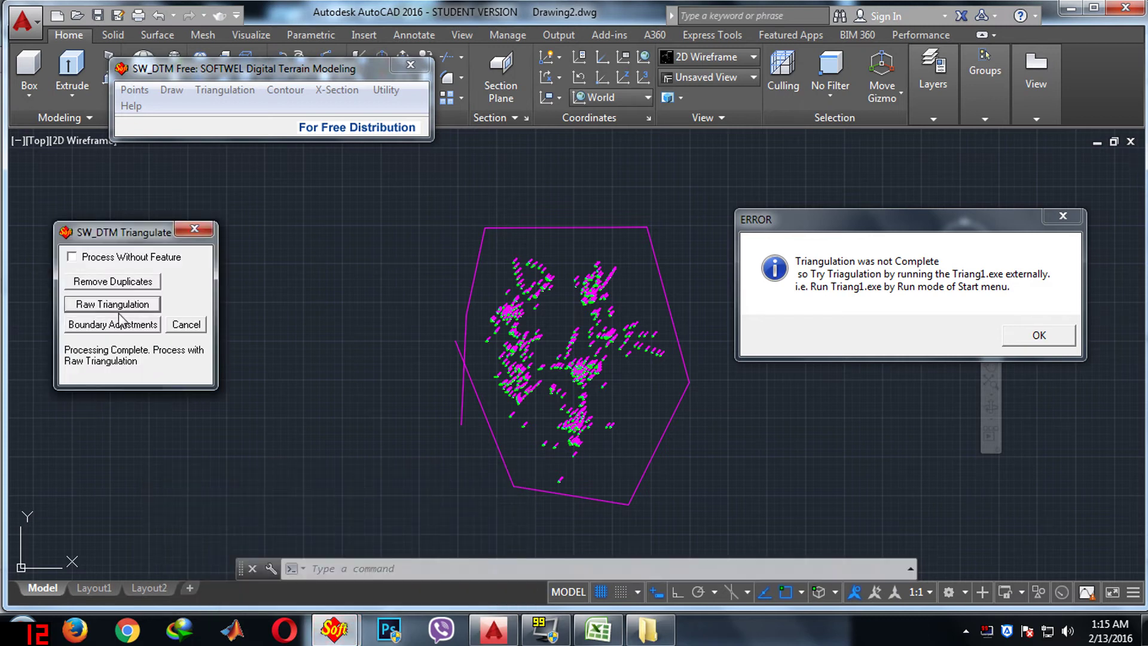
{"action": "left_click", "coordinate": [1039, 336]}
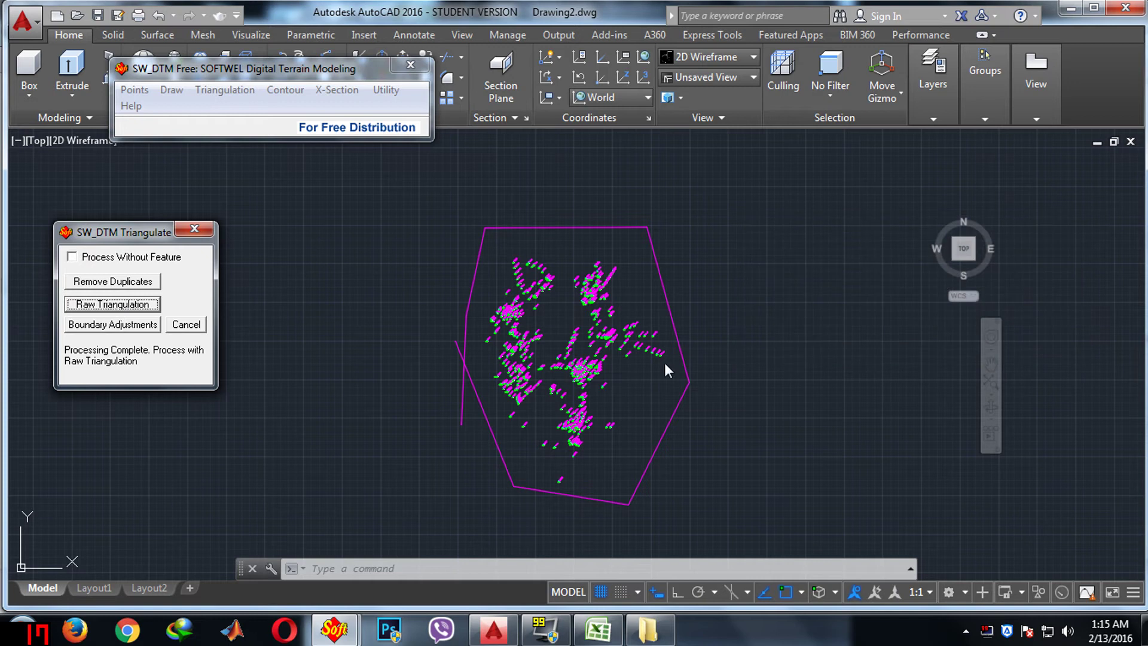
{"action": "left_click", "coordinate": [113, 325]}
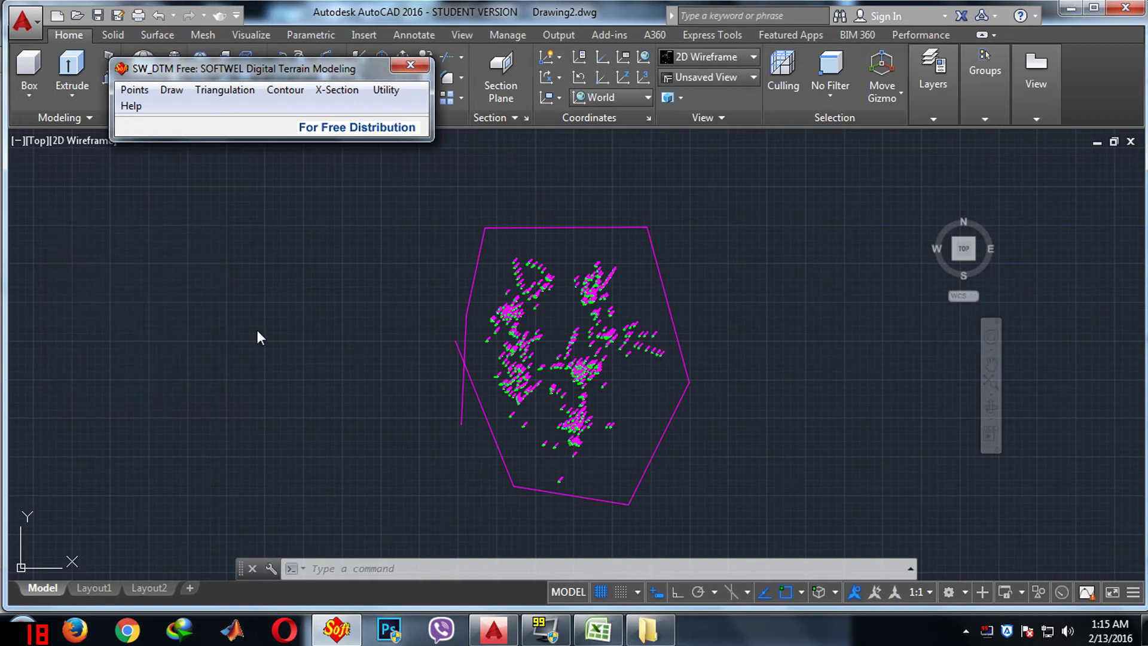
Draw quick contours with a contour interval of 10.00, major contour of 50.00 and minimum distance of 0.50
{"action": "left_click", "coordinate": [285, 89]}
{"action": "left_click_drag", "start_coordinate": [293, 70], "coordinate": [248, 263]}
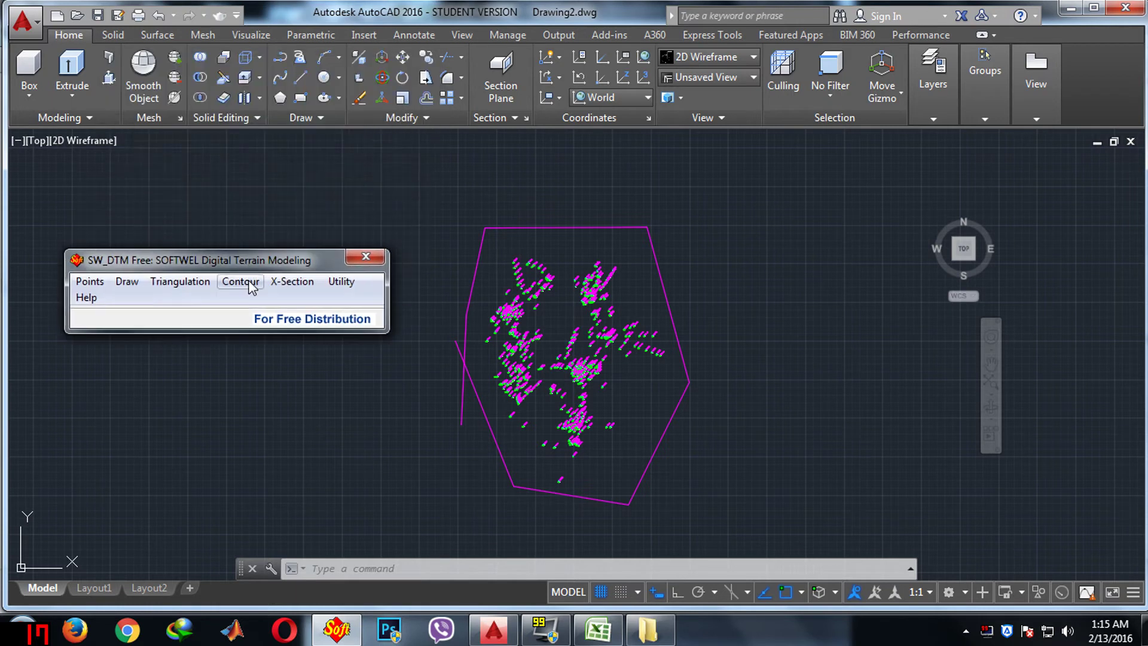
{"action": "left_click", "coordinate": [241, 281]}
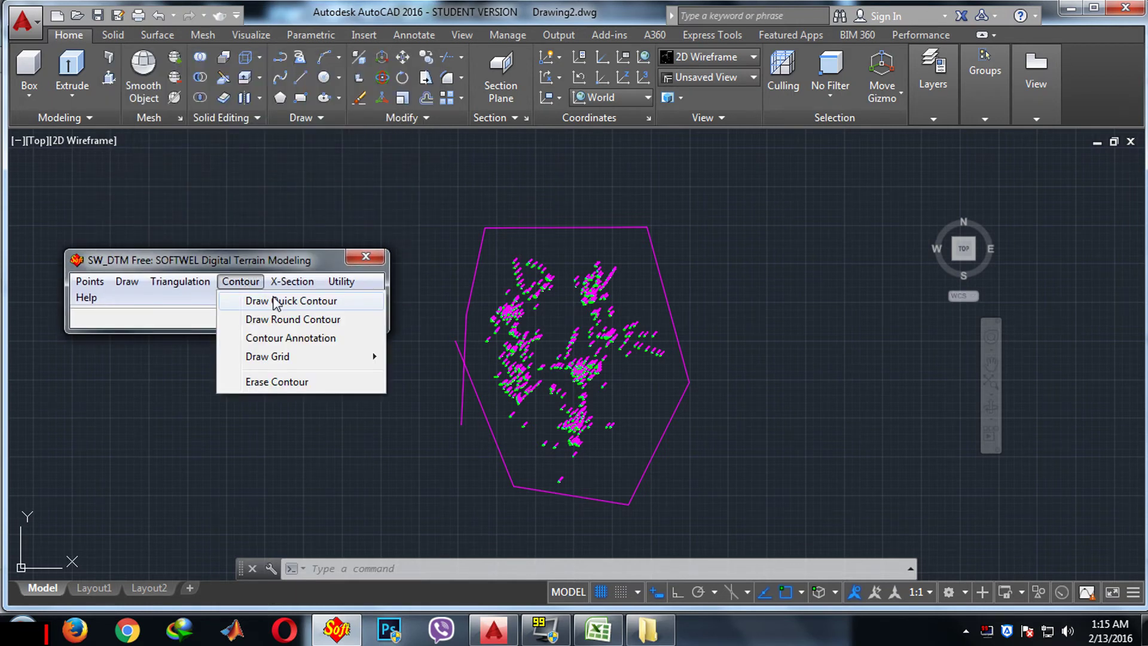
{"action": "left_click", "coordinate": [275, 302]}
{"action": "mouse_move", "coordinate": [593, 281]}
{"action": "left_mouse_down"}
{"action": "mouse_move", "coordinate": [771, 382]}
{"action": "mouse_move", "coordinate": [263, 402]}
{"action": "left_mouse_up"}
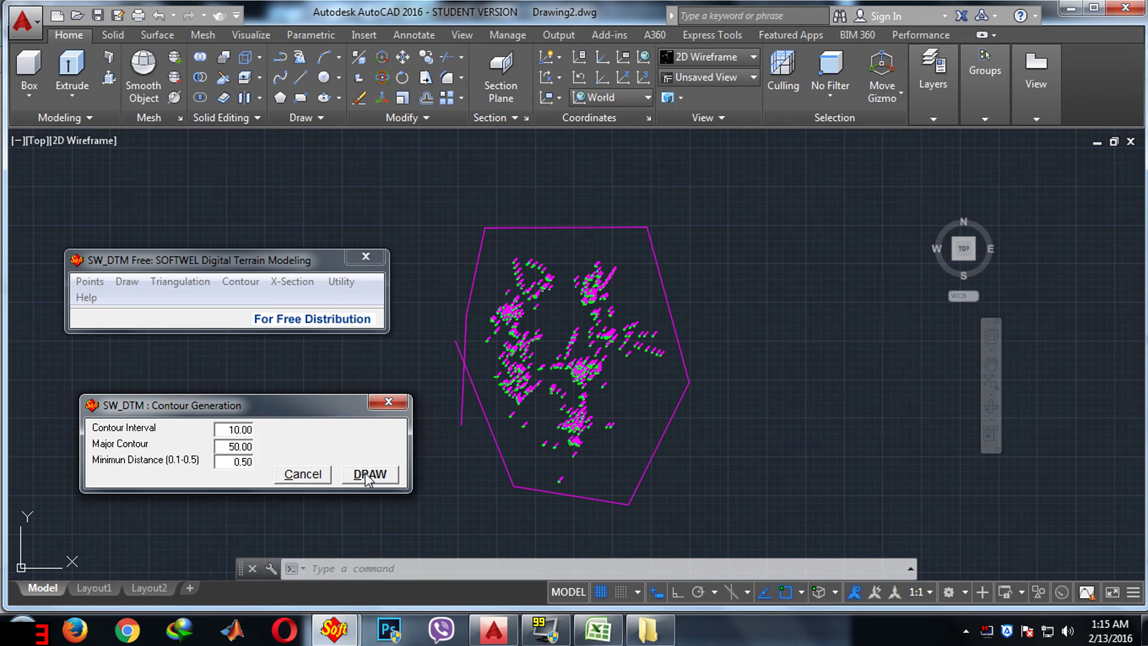
{"action": "left_click", "coordinate": [367, 475]}
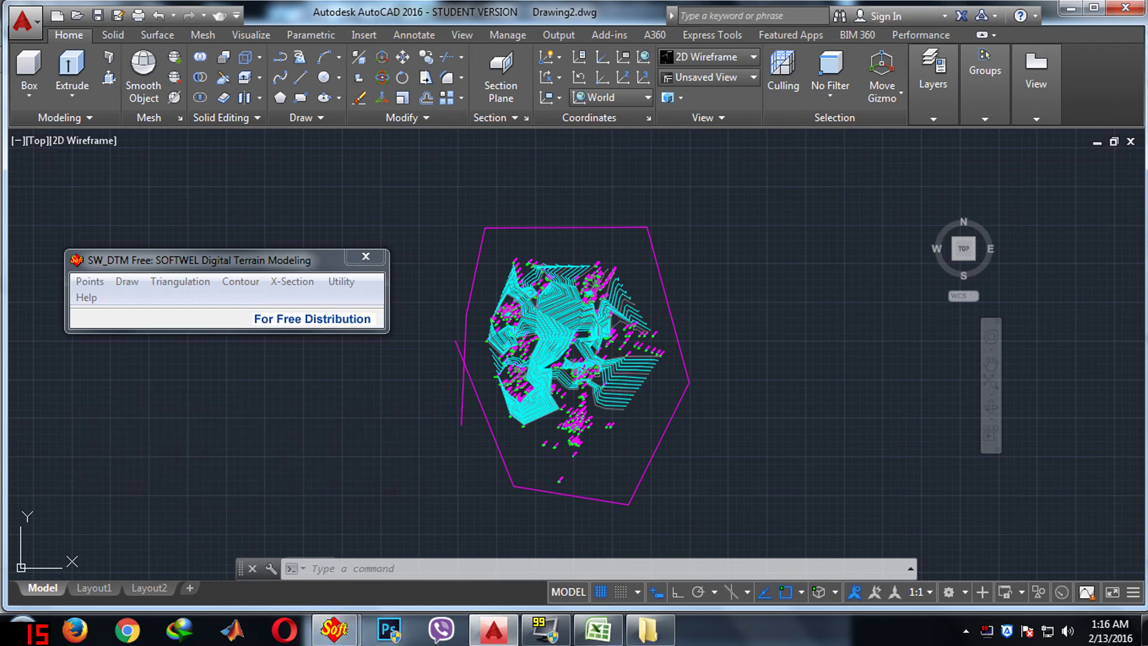
Examine the generated contour lines in close-up and across the whole surveyed area inside the boundary
{"action": "scroll", "coordinate": [544, 335], "scroll_direction": "up", "scroll_amount": 5}
{"action": "scroll", "coordinate": [544, 335], "scroll_direction": "down", "scroll_amount": 3}
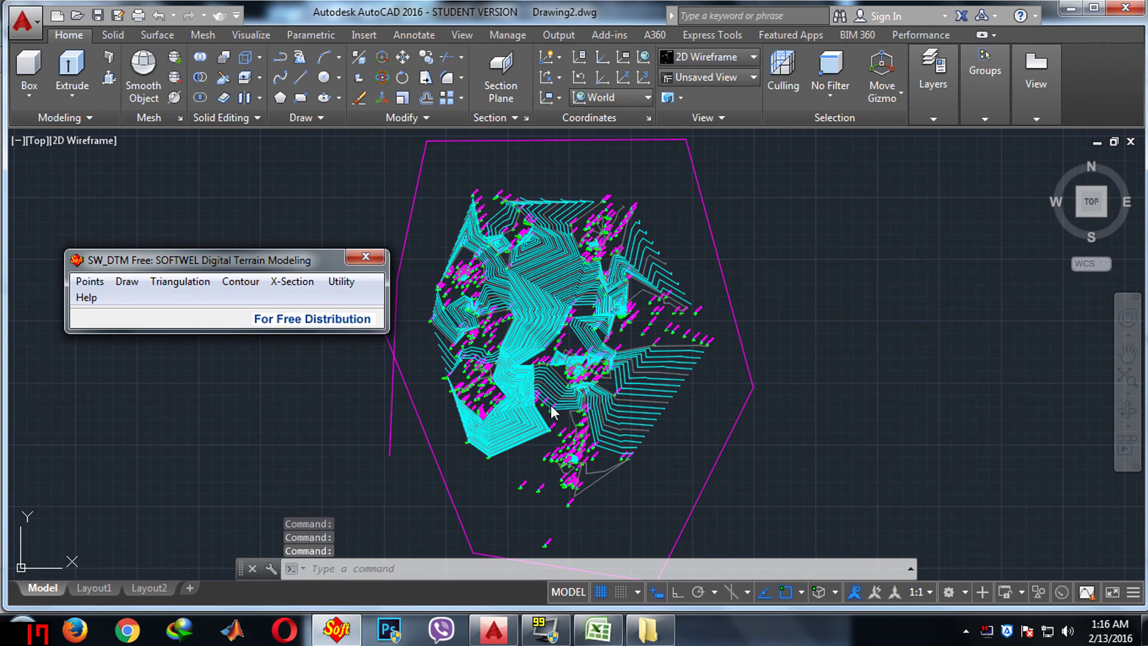
{"action": "scroll", "coordinate": [552, 411], "scroll_direction": "up", "scroll_amount": 3}
{"action": "scroll", "coordinate": [538, 359], "scroll_direction": "down", "scroll_amount": 4}
{"action": "scroll", "coordinate": [505, 256], "scroll_direction": "up", "scroll_amount": 2}
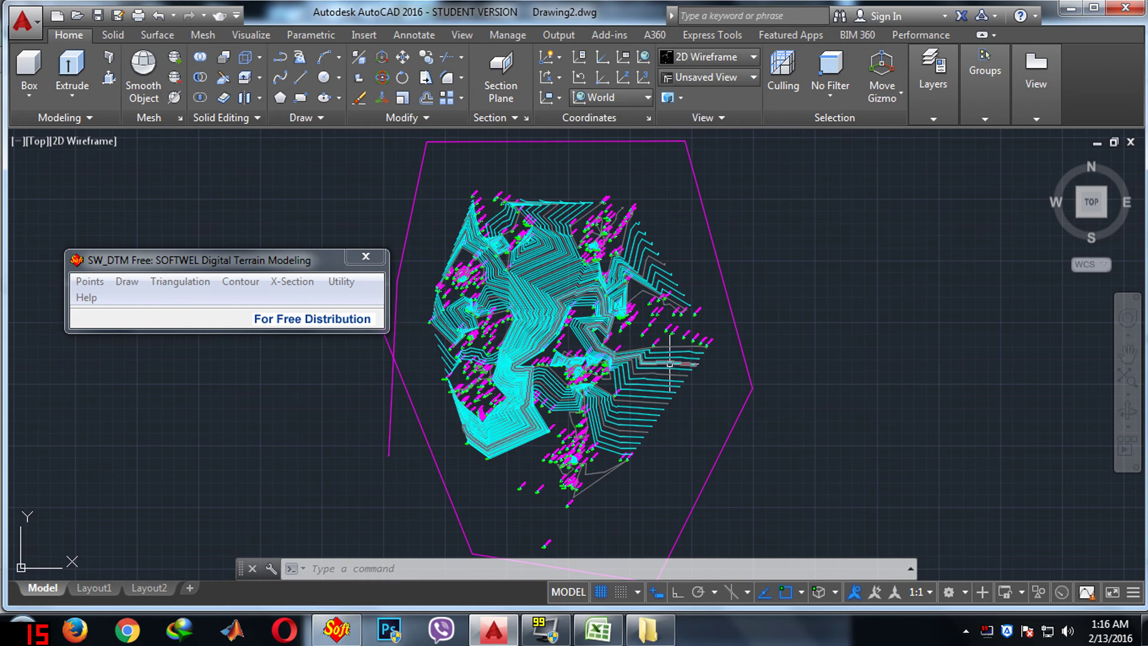
{"action": "scroll", "coordinate": [530, 323], "scroll_direction": "up", "scroll_amount": 5}
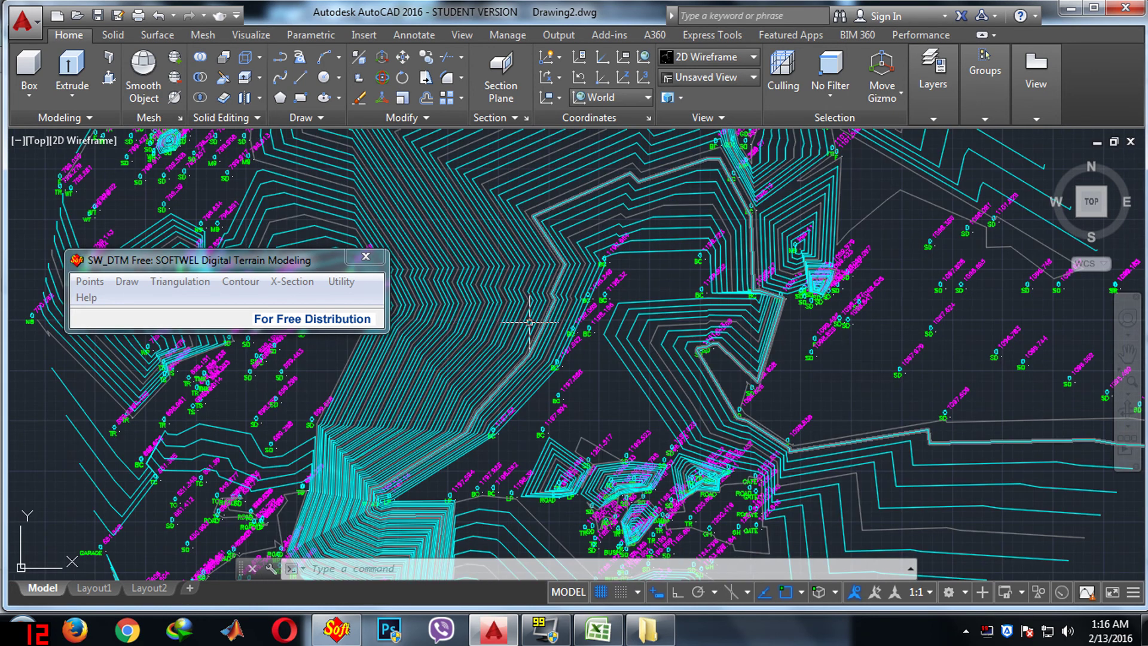
{"action": "scroll", "coordinate": [469, 308], "scroll_direction": "down", "scroll_amount": 6}
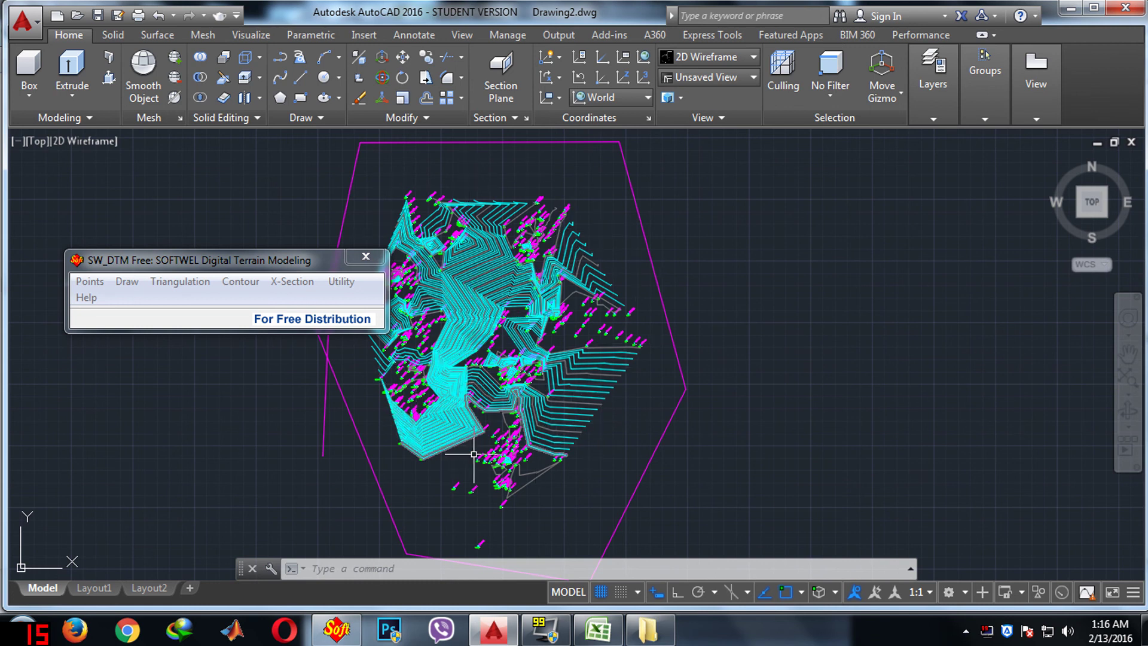
{"action": "scroll", "coordinate": [482, 324], "scroll_direction": "down", "scroll_amount": 2}
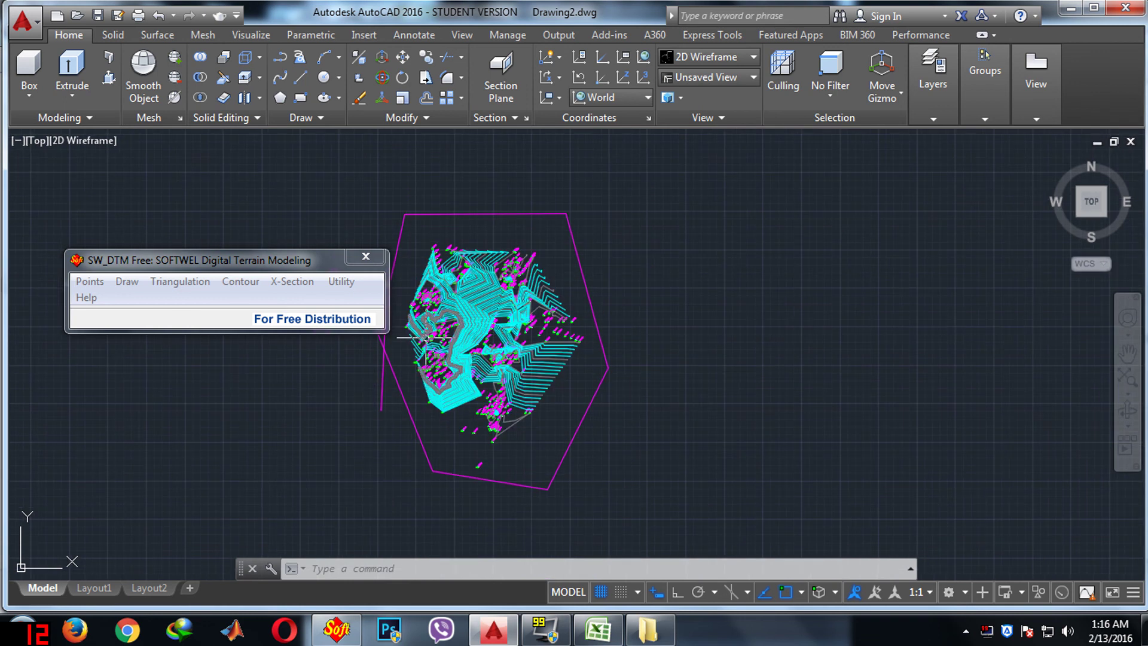